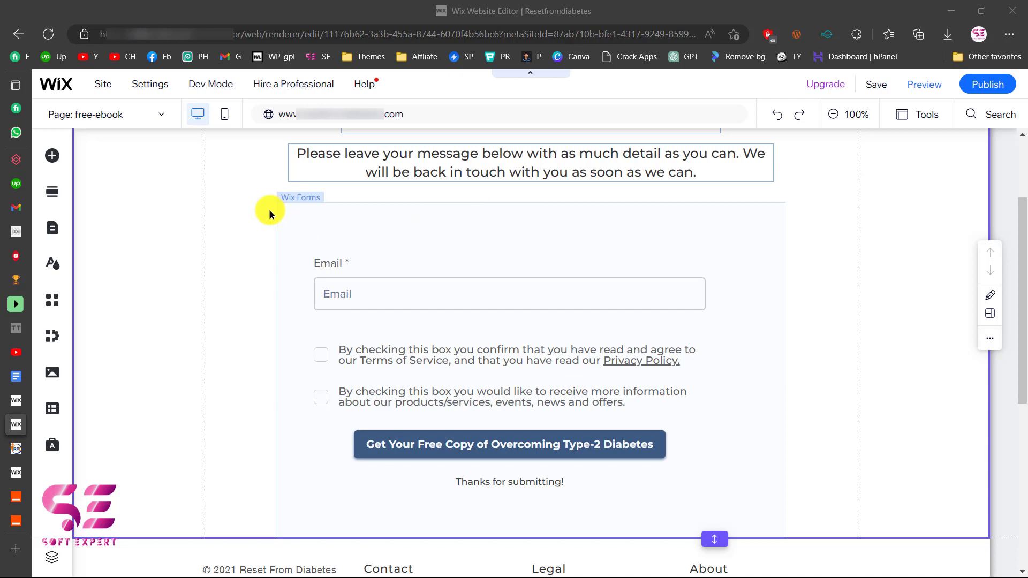
Select the Wix Forms email signup form on the free-ebook page
click(388, 289)
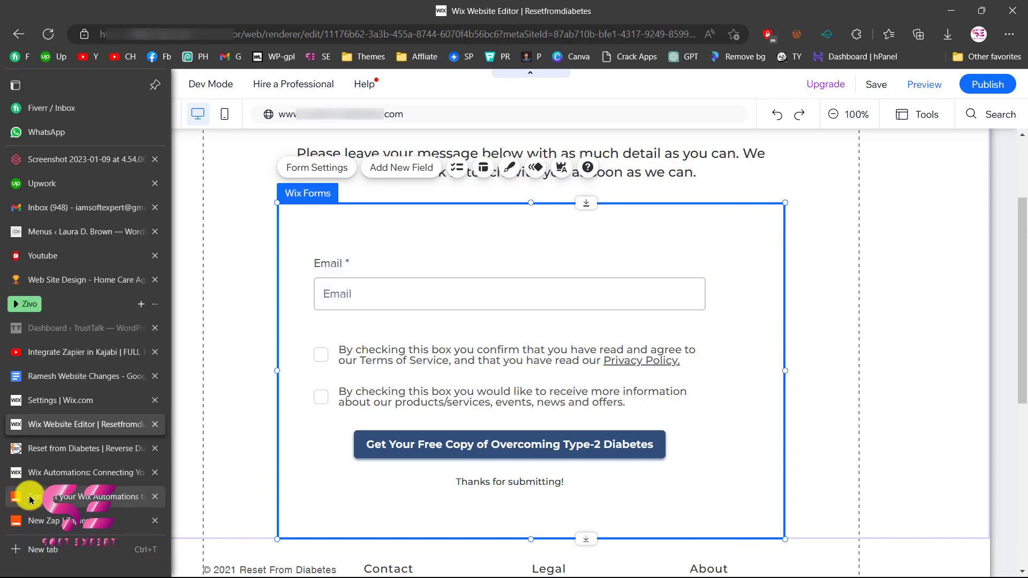
Pair Wix Automations' Automation Rule trigger with Kajabi's Create Form Submission action and open the zap draft
click(30, 496)
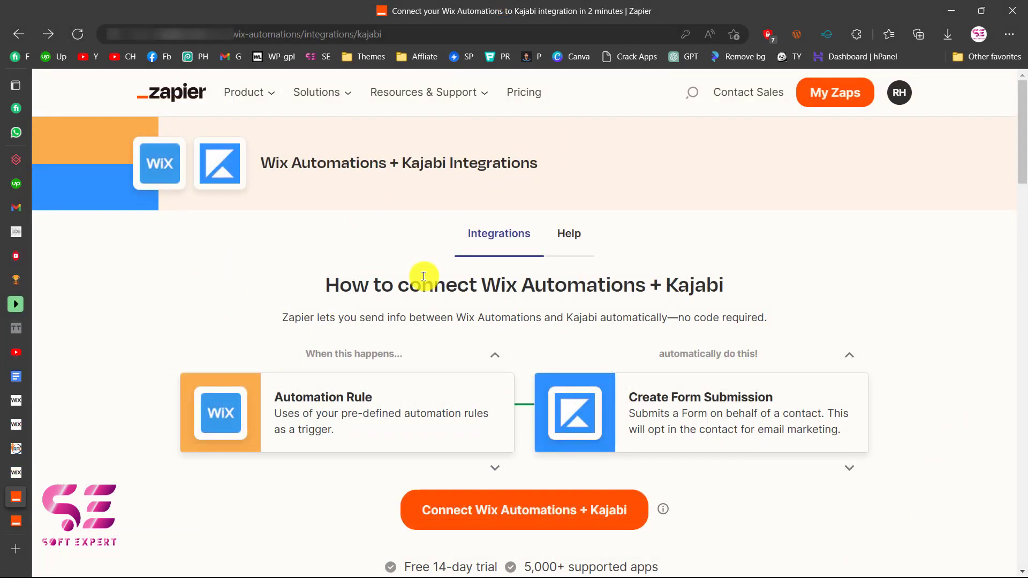
scroll(468, 356, down, 1)
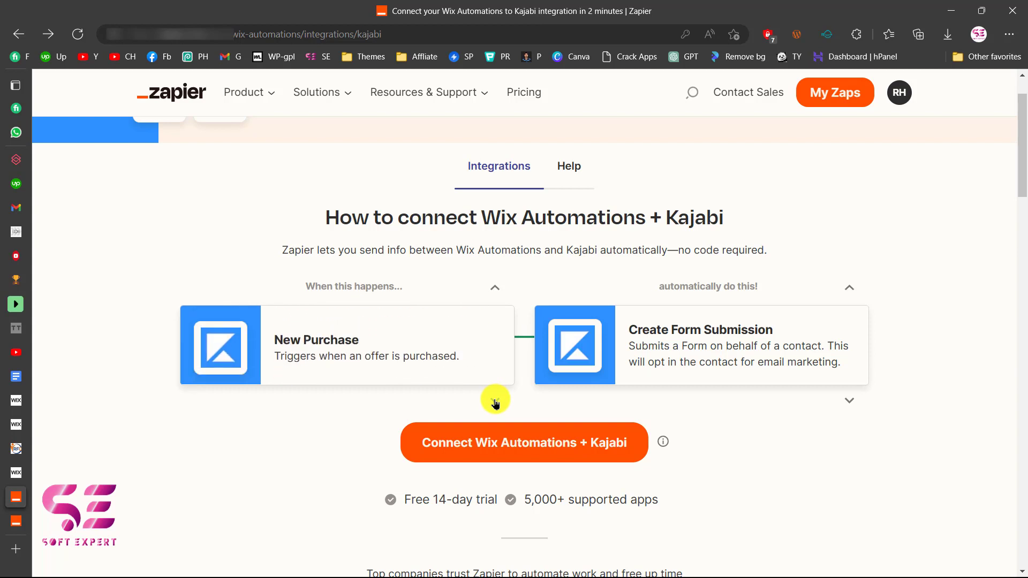
click(494, 288)
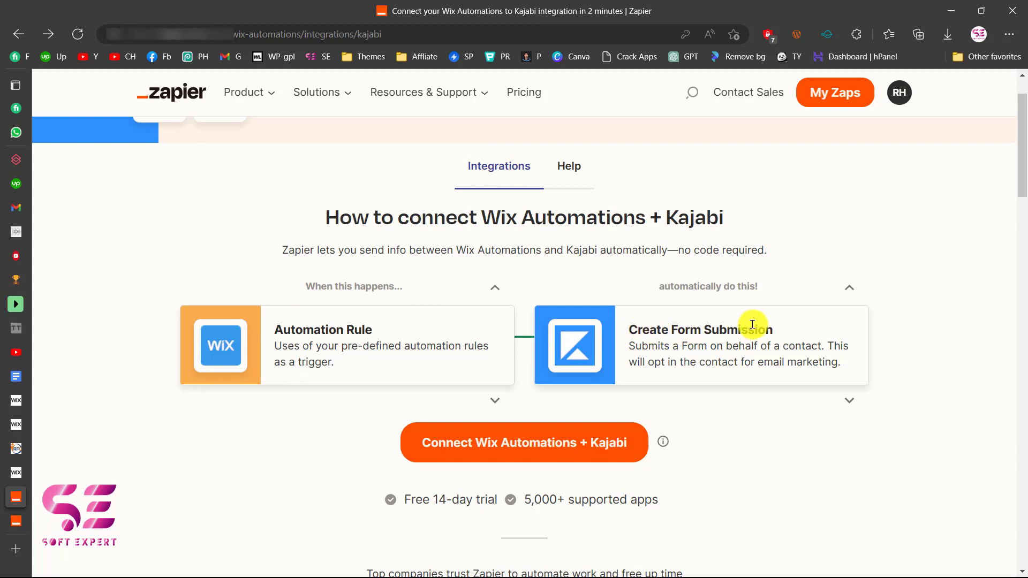
click(850, 401)
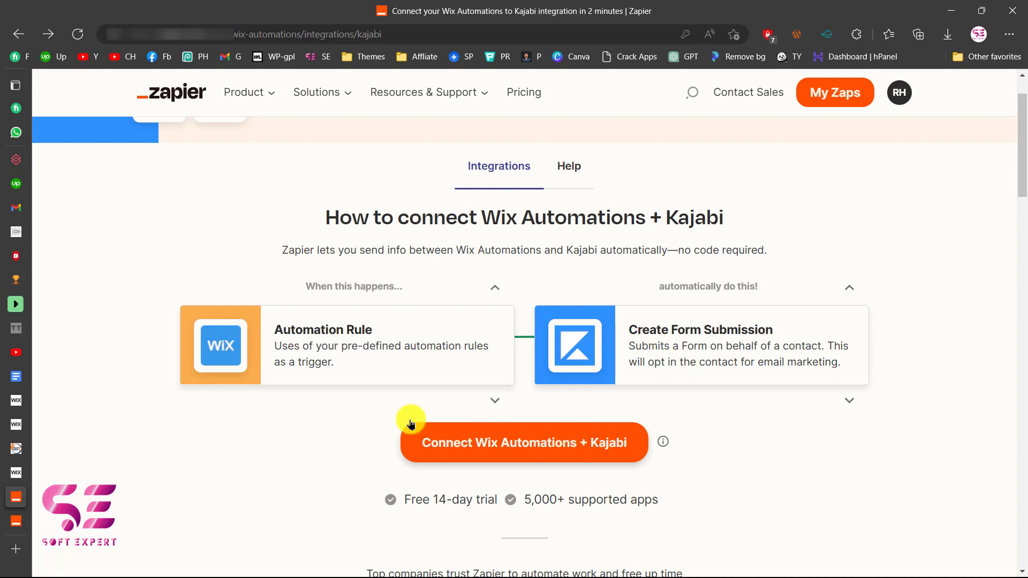
click(13, 521)
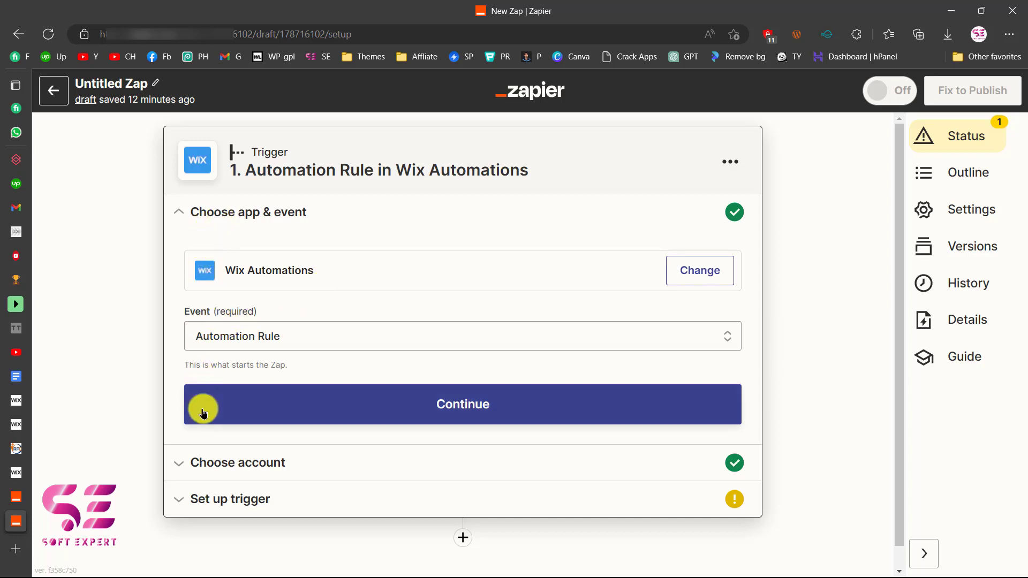
Confirm the Wix Automations app, event and account, finding no Automation Rules available yet
click(202, 453)
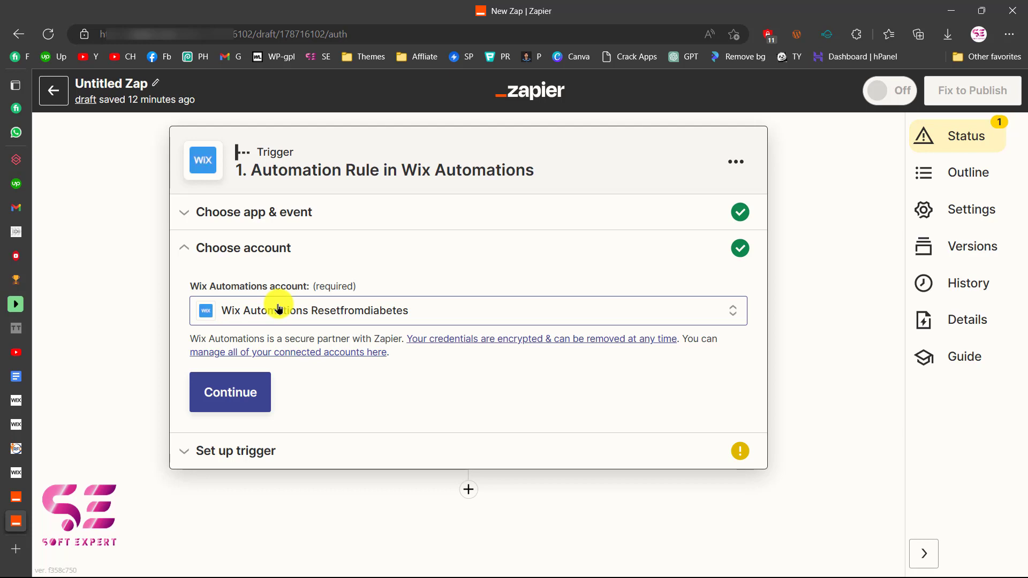
click(229, 394)
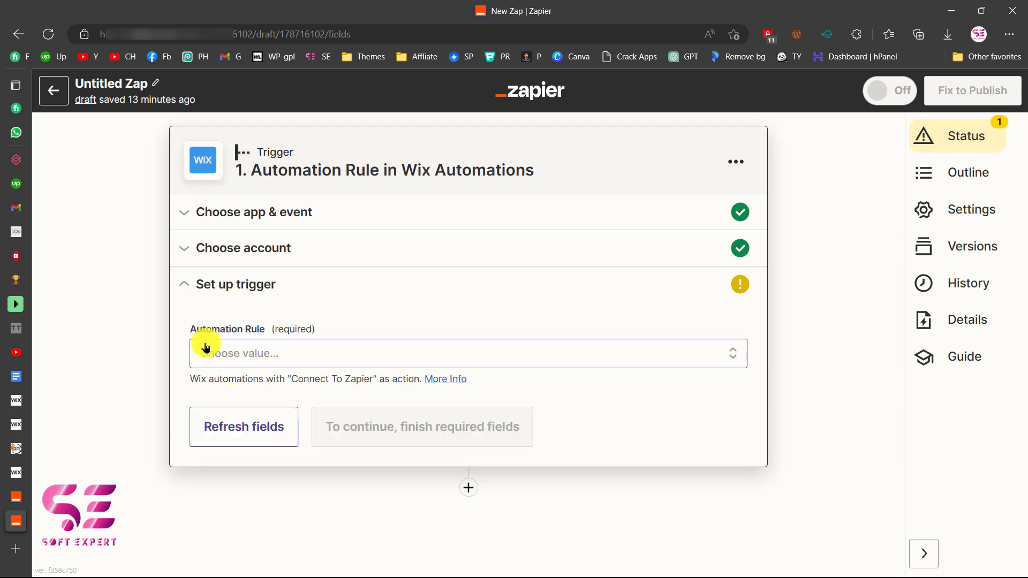
click(306, 354)
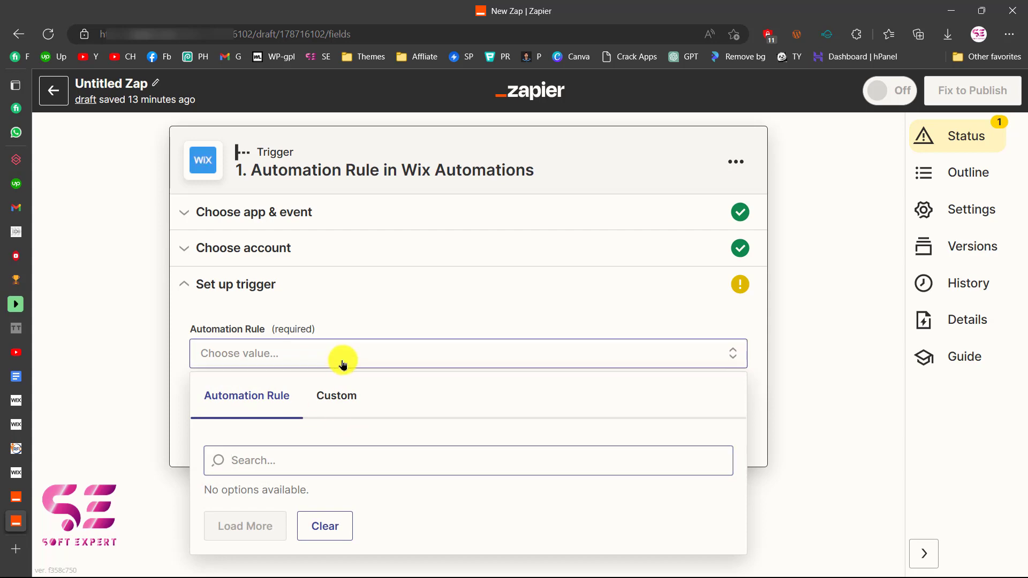
click(377, 314)
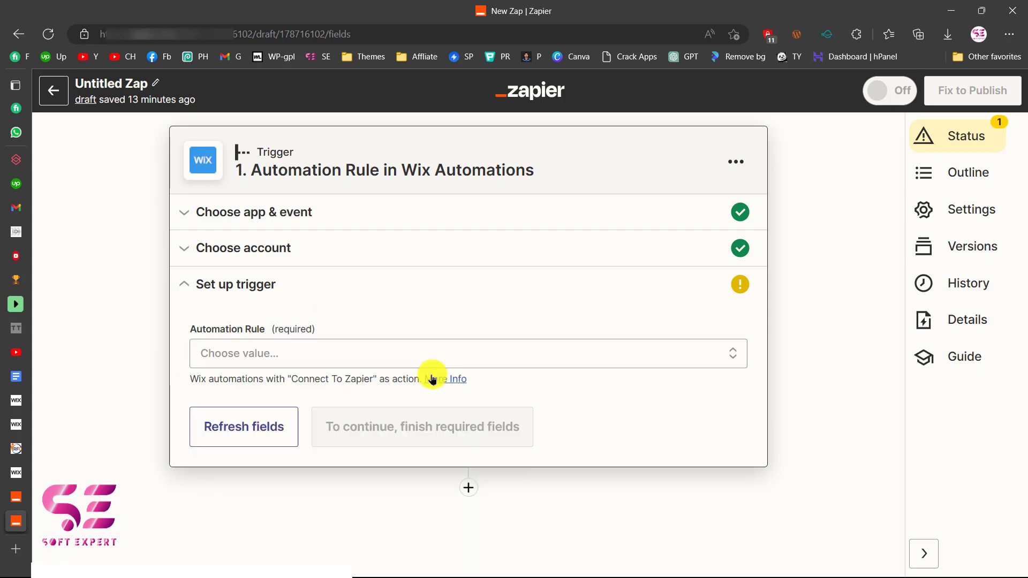
Read the Help Center guide on connecting automations to Zapier and follow its Enabling Velo link
click(446, 379)
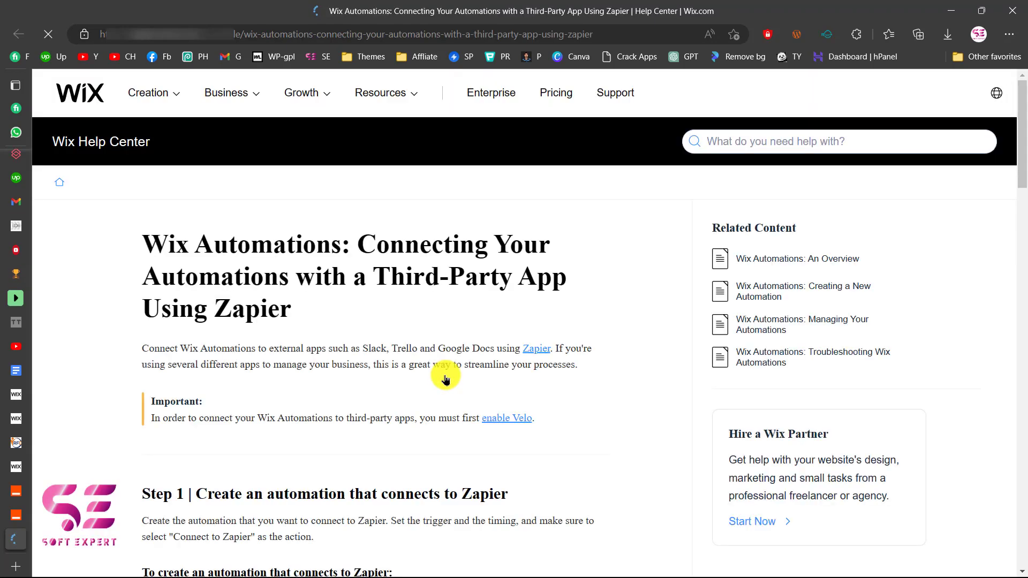
scroll(448, 373, down, 2)
scroll(321, 381, down, 1)
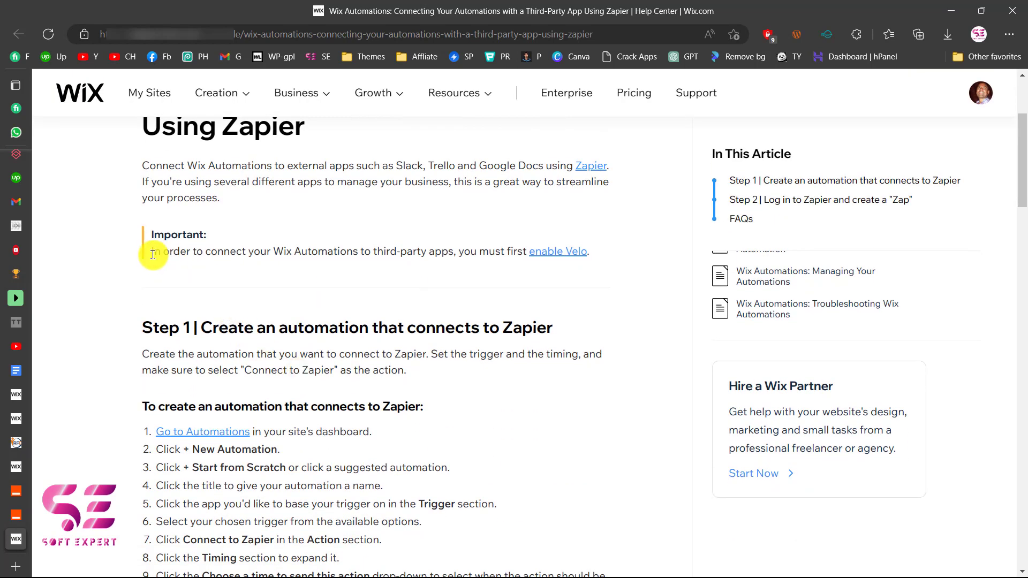
drag(151, 253, 452, 252)
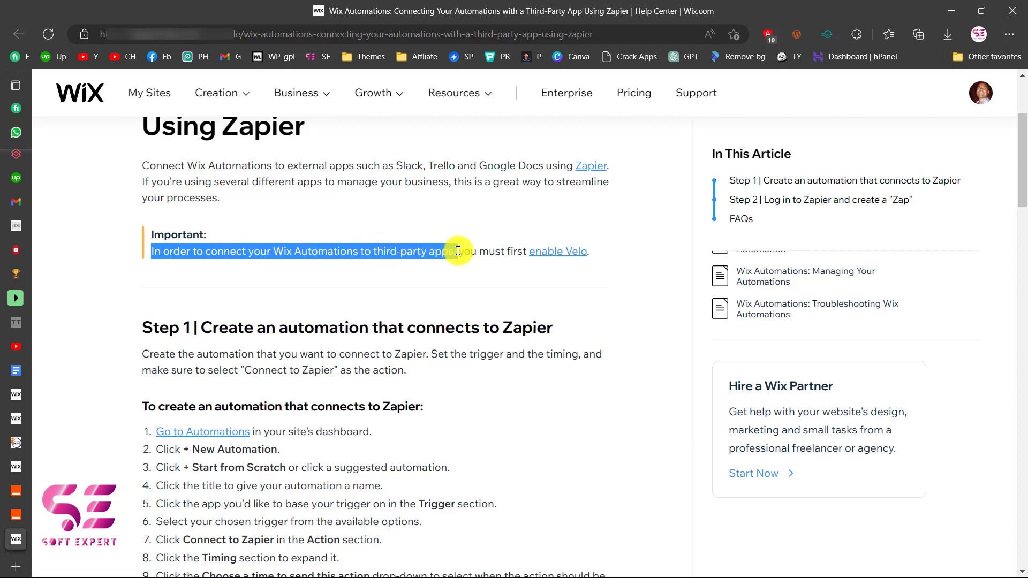
click(501, 256)
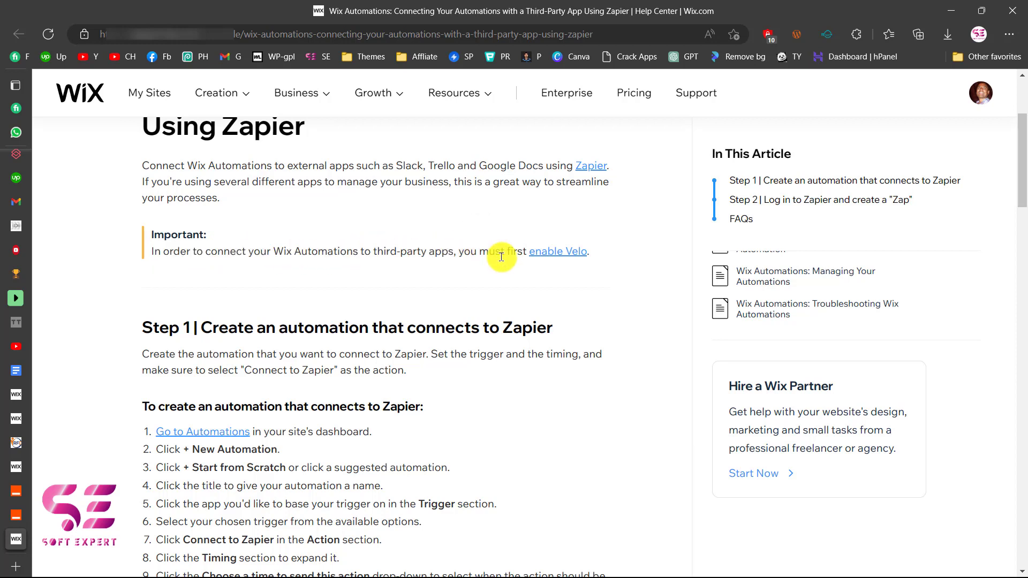
click(556, 256)
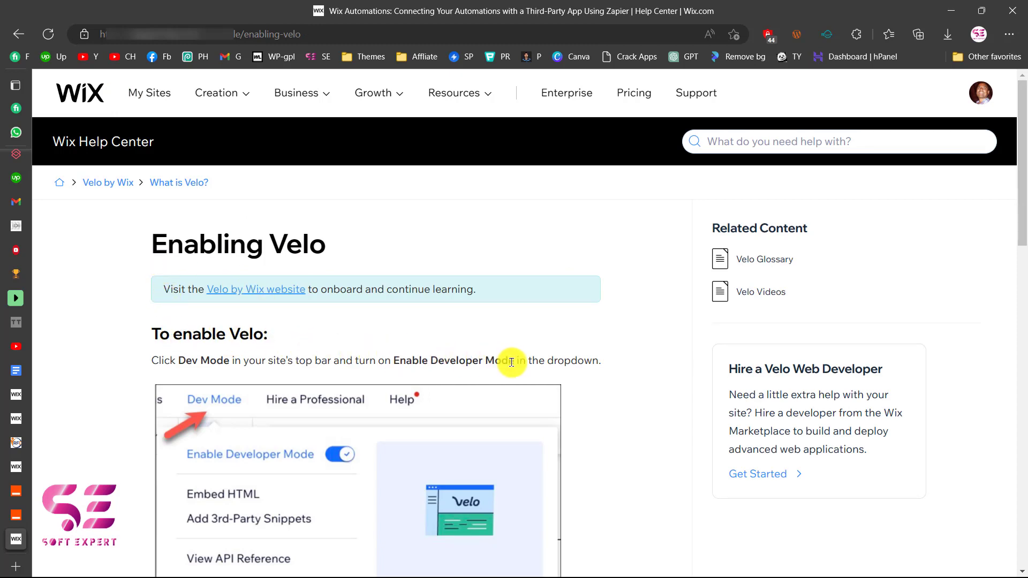
scroll(513, 362, down, 1)
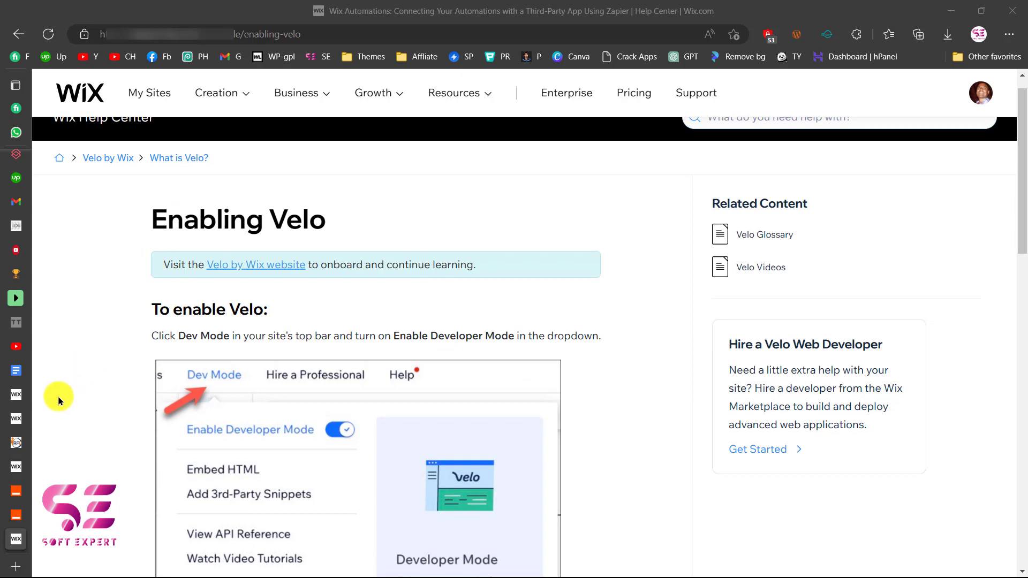
Enable Developer Mode in the Wix Editor, then return to the Enabling Velo article
click(16, 419)
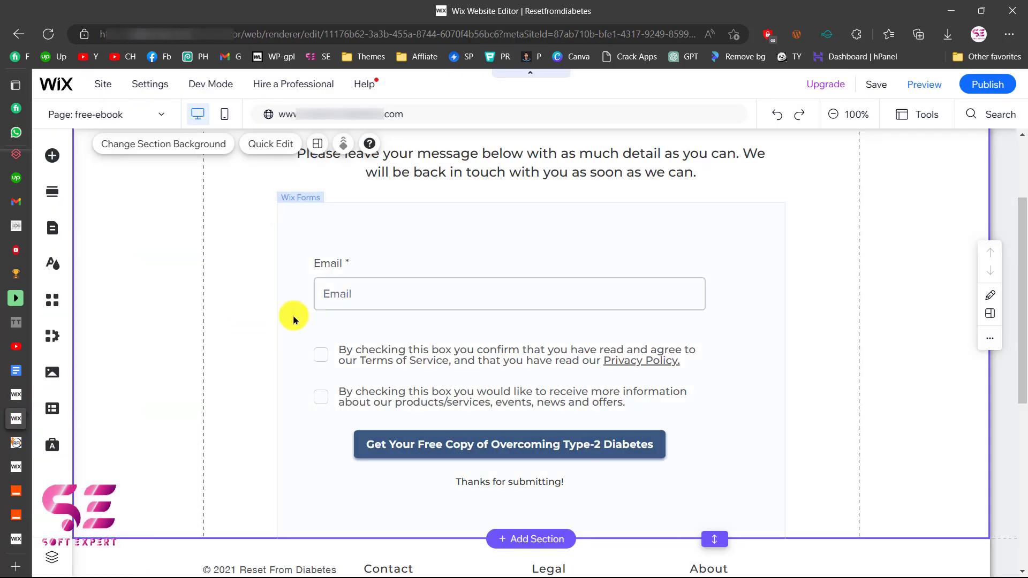
mouse_move(203, 85)
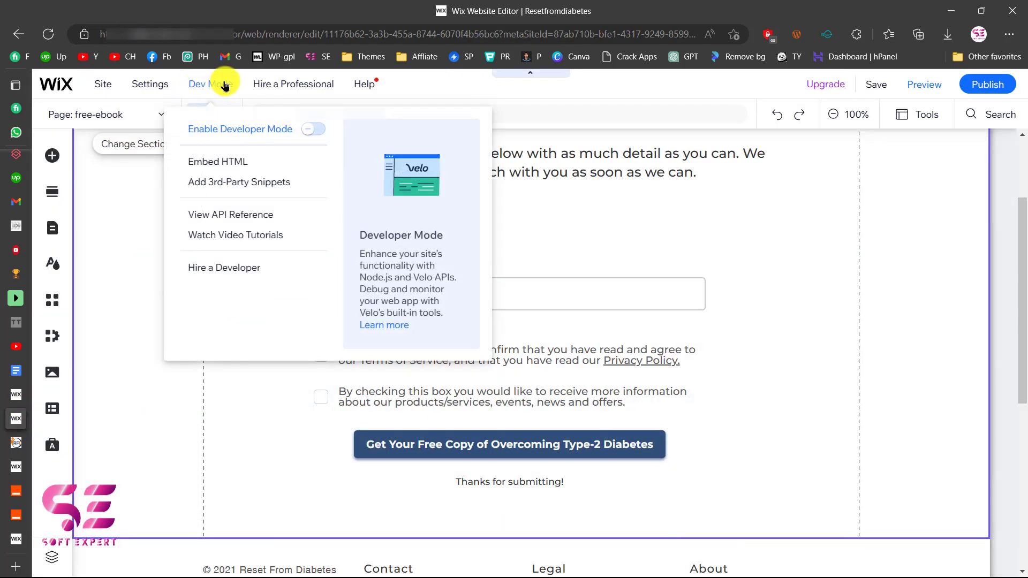
click(313, 132)
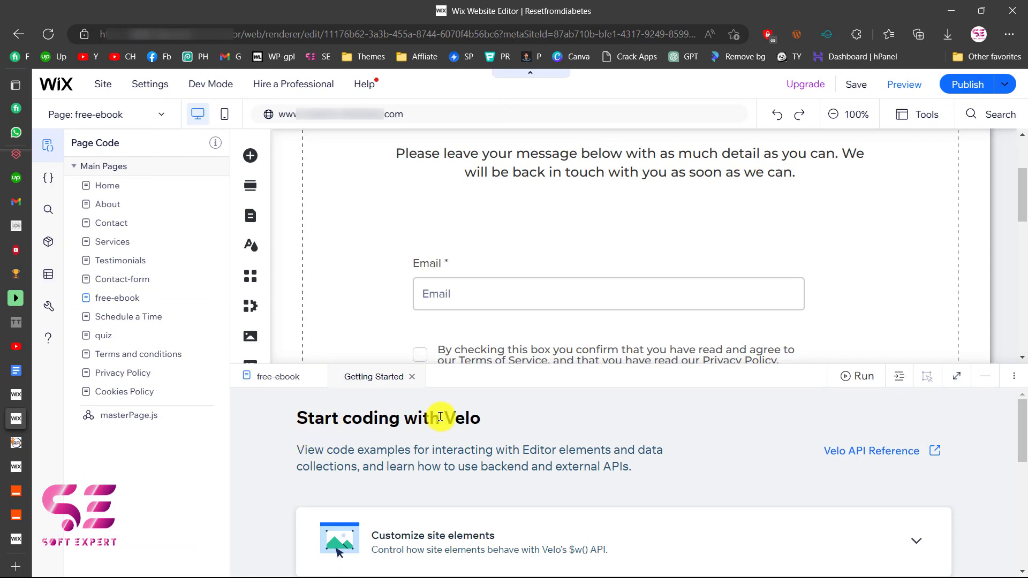
scroll(523, 437, down, 6)
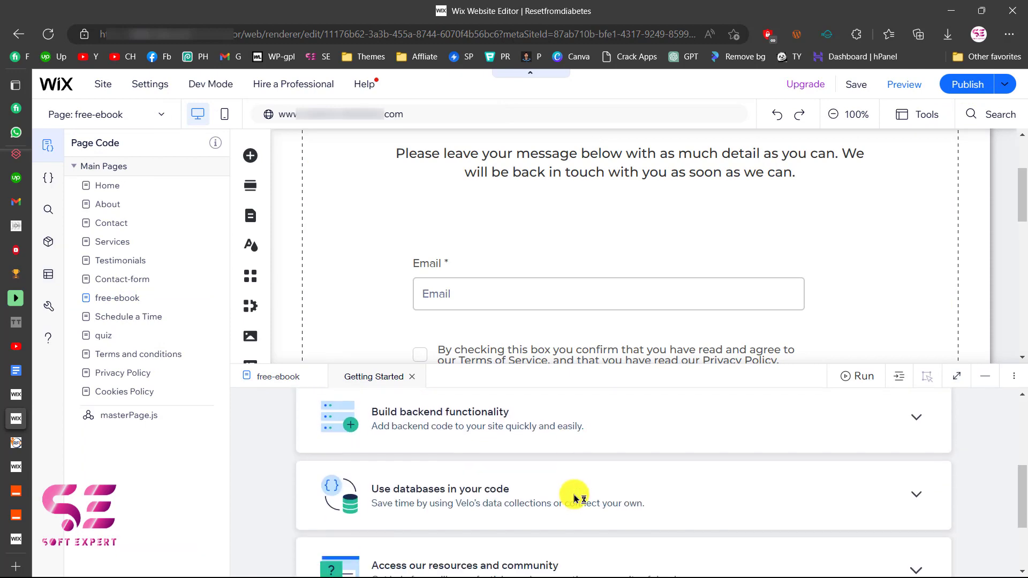
scroll(573, 490, up, 6)
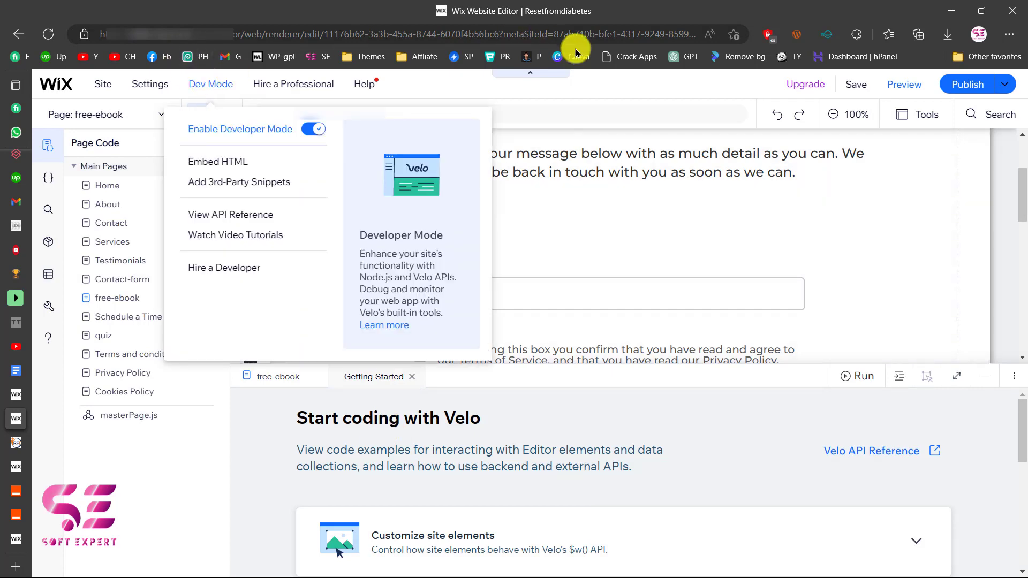
click(16, 539)
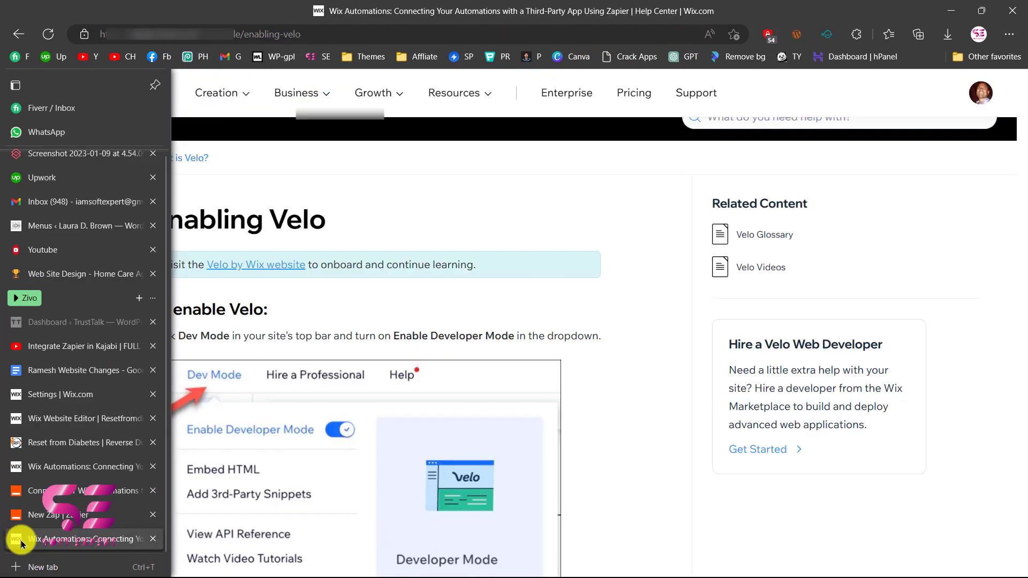
Back in the Zapier connection article, follow Step 1's 'Go to Automations' link
scroll(308, 337, down, 1)
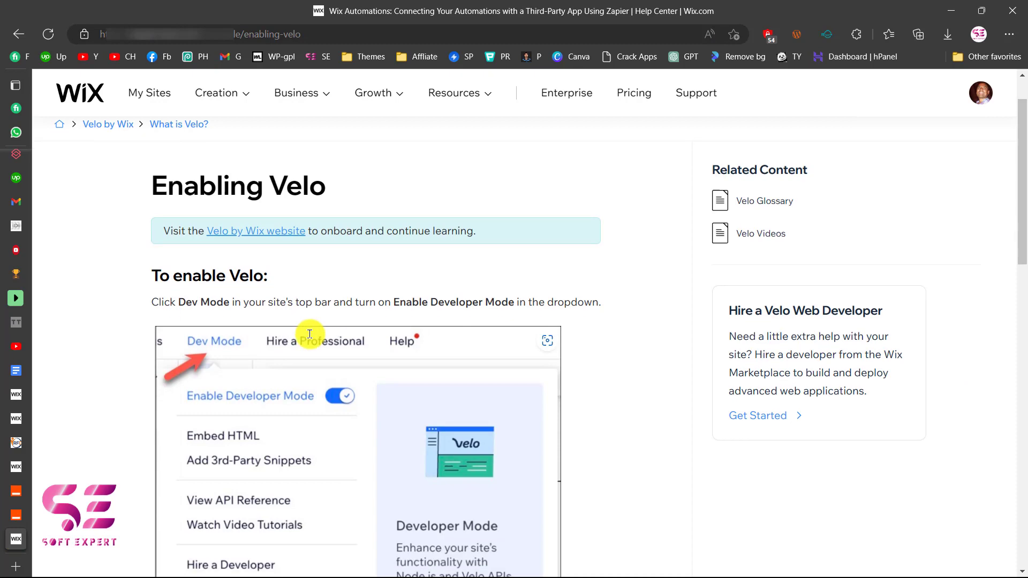
click(19, 36)
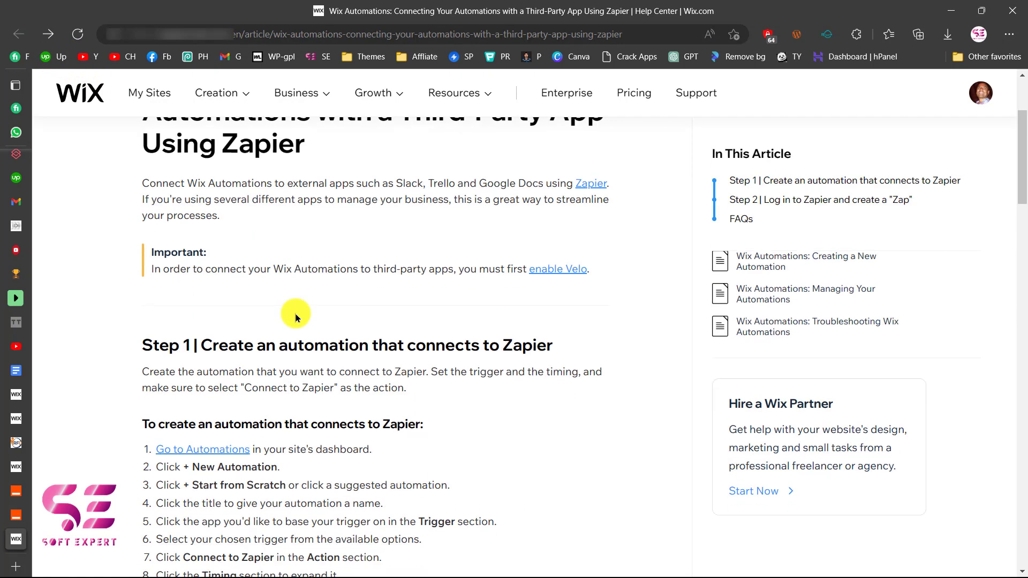
drag(199, 278, 556, 275)
click(339, 300)
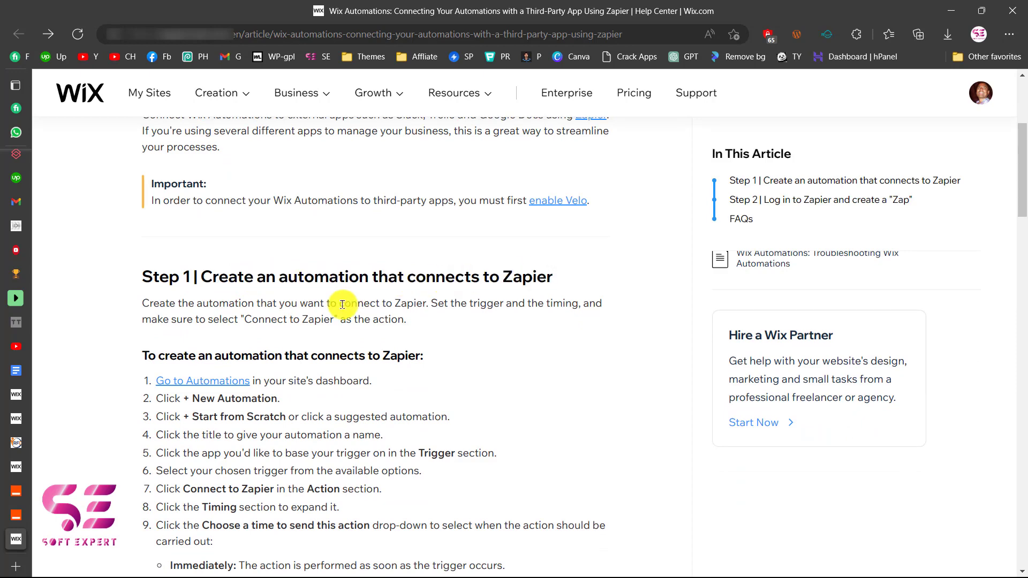
scroll(160, 256, down, 3)
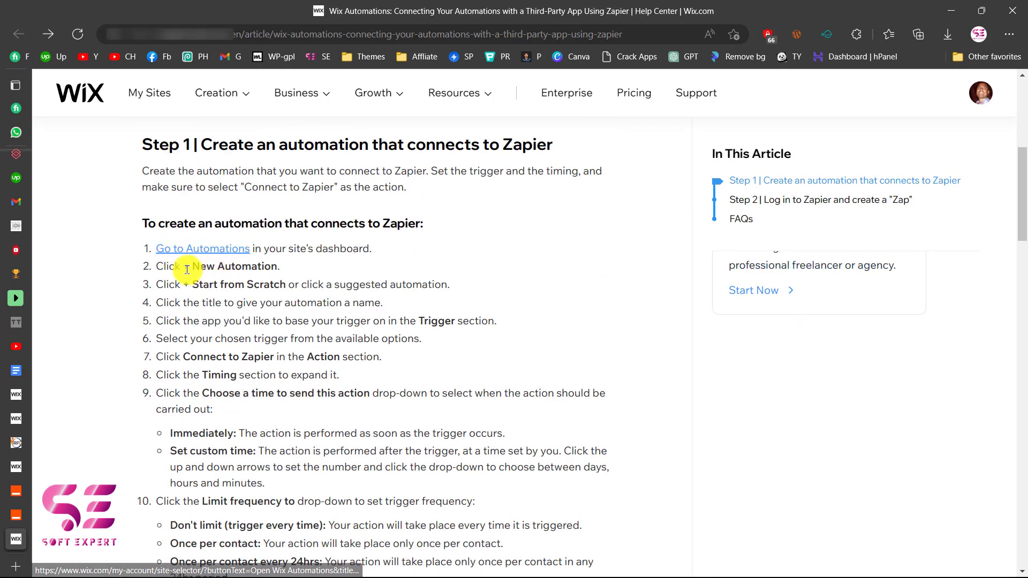
click(203, 252)
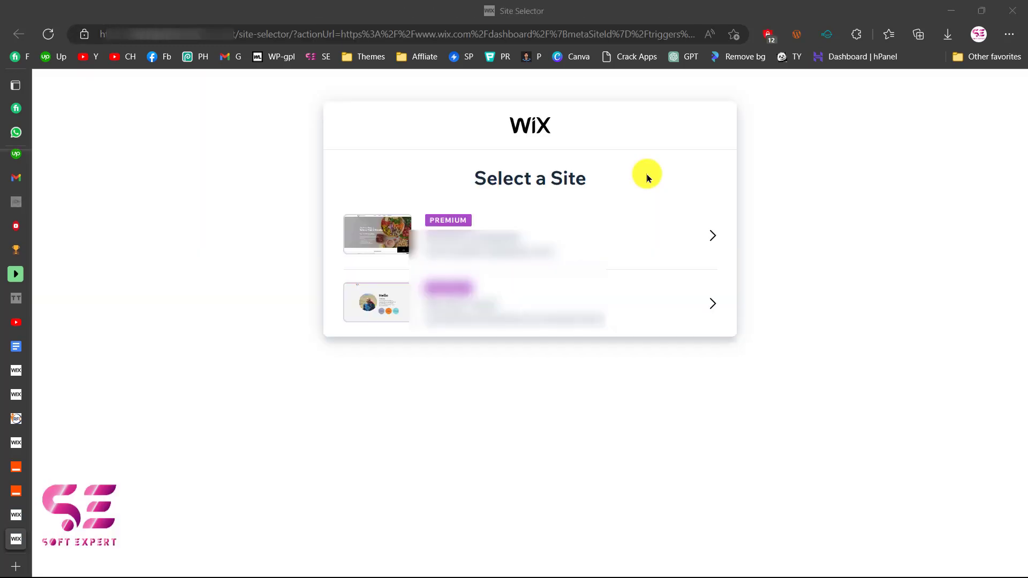
Open Wix Automations for the premium site and start a new automation from scratch
mouse_move(622, 239)
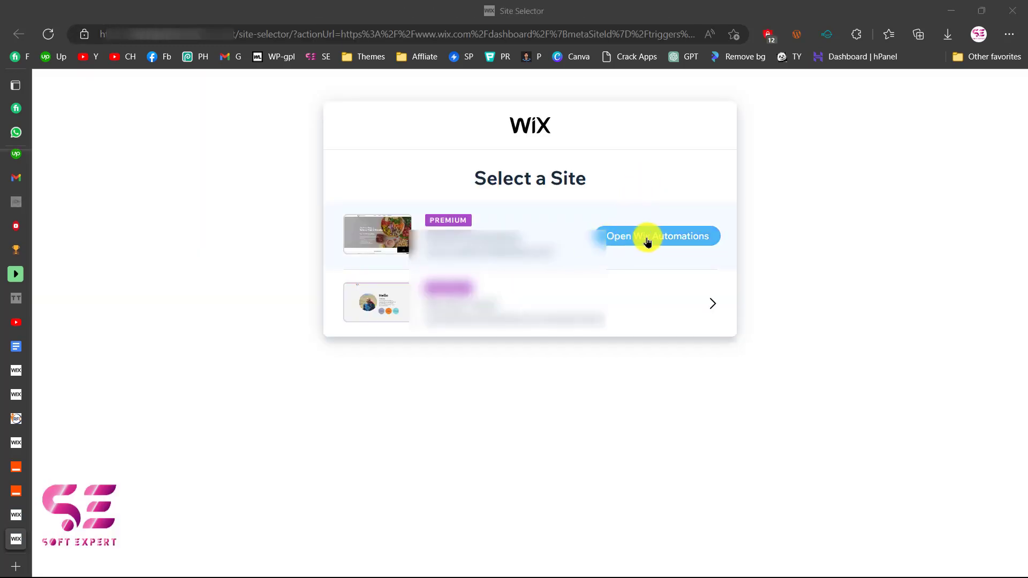
click(650, 241)
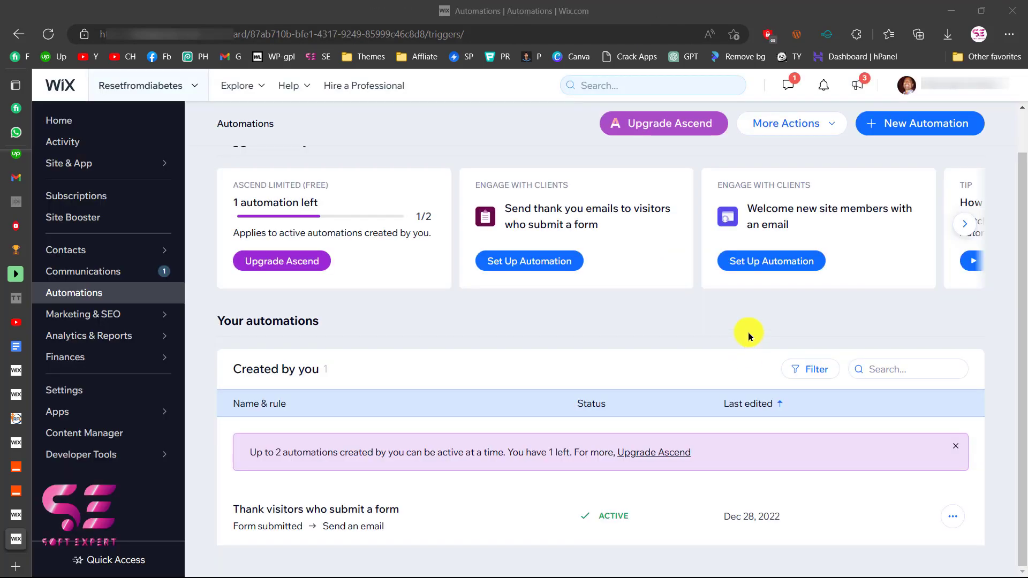
click(912, 123)
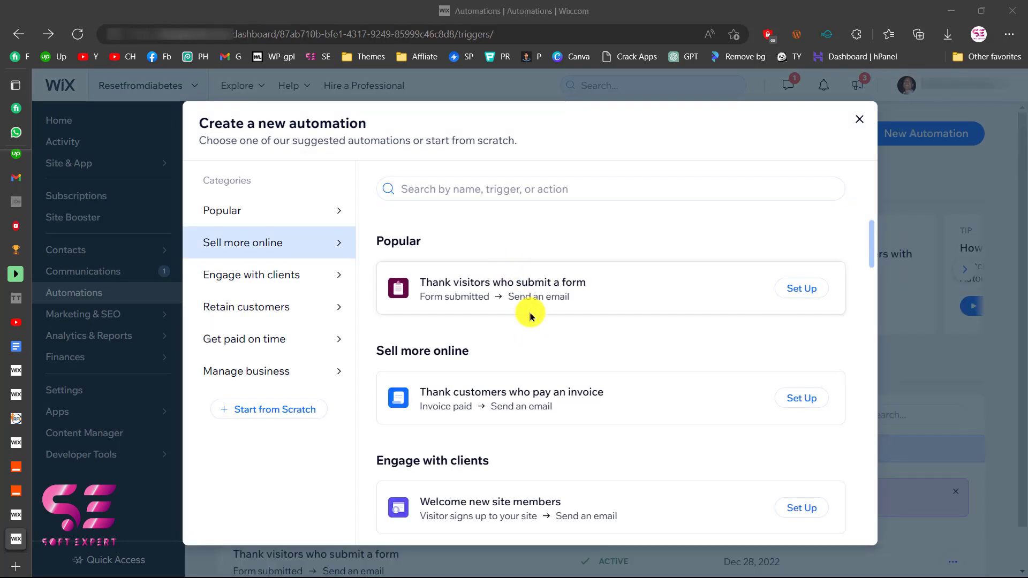
scroll(530, 316, down, 2)
scroll(530, 316, down, 2)
scroll(466, 314, up, 2)
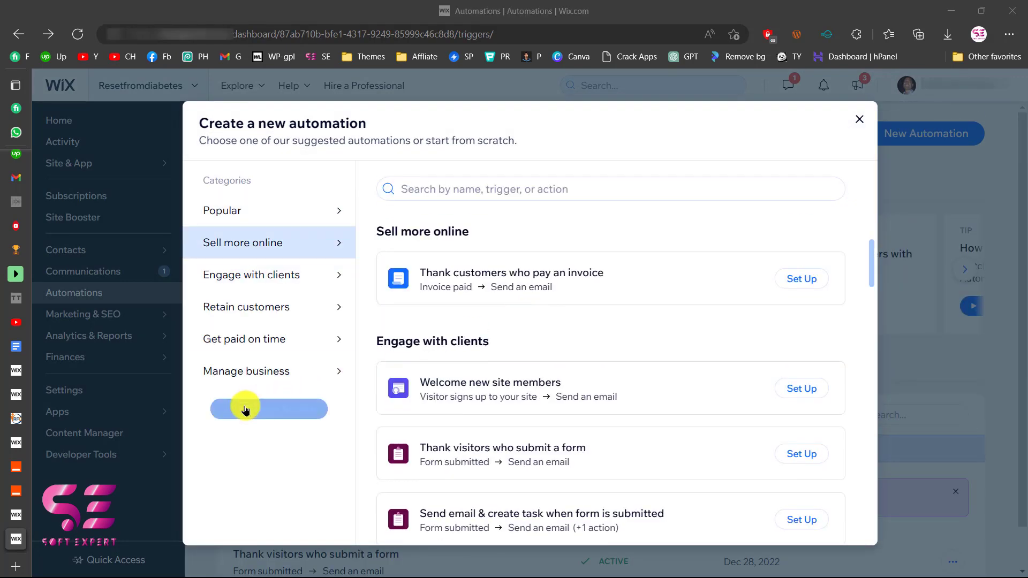
click(294, 410)
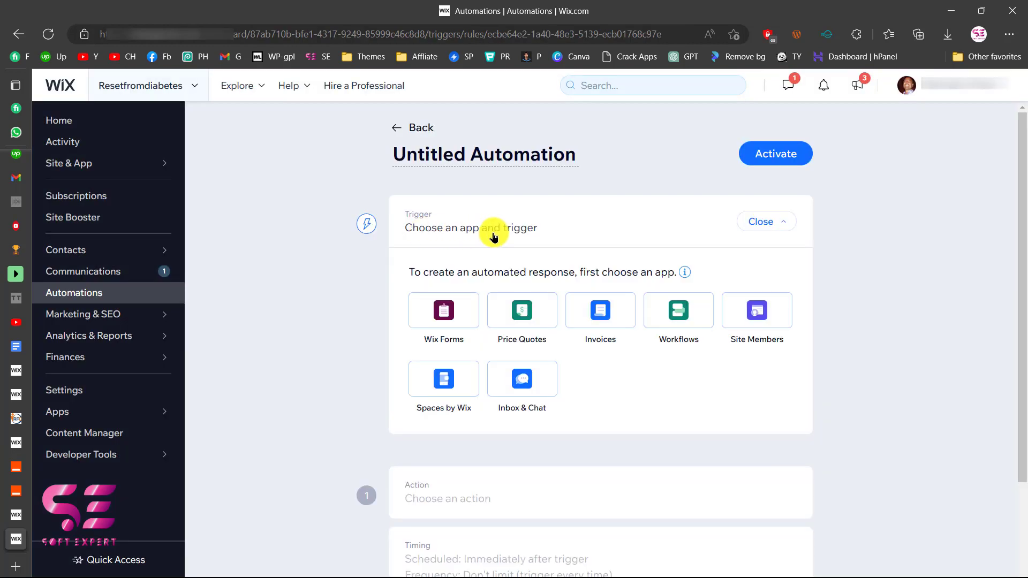
Set the trigger to Wix Forms 'Form submitted', limited to the FREE E-BOOK form
click(447, 317)
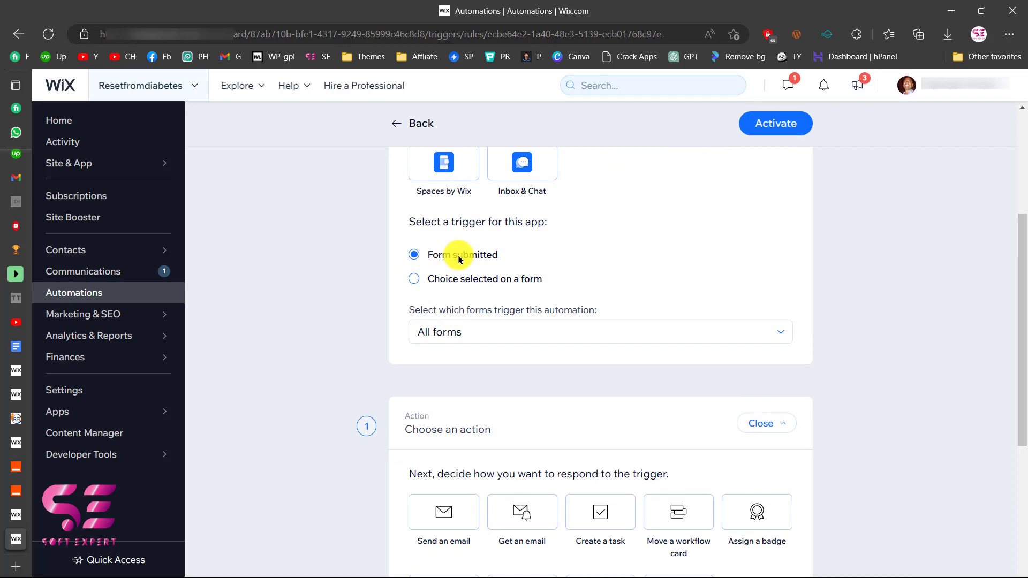
click(470, 329)
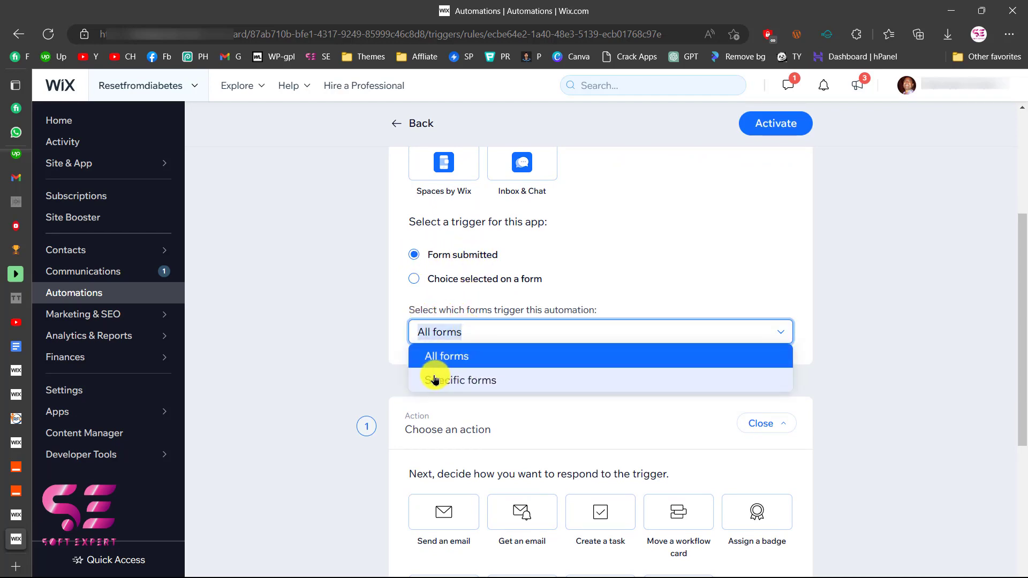
click(489, 382)
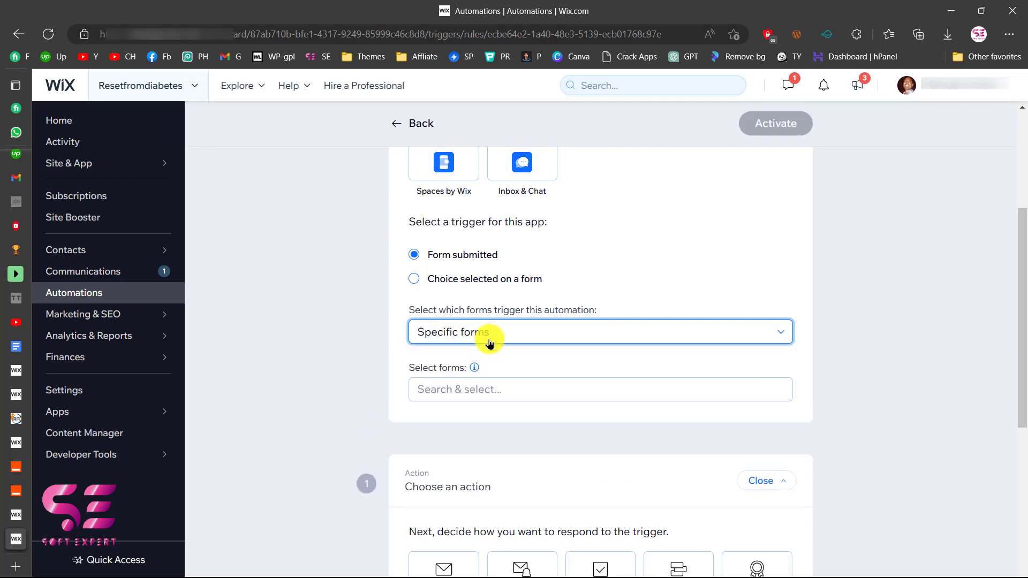
click(461, 381)
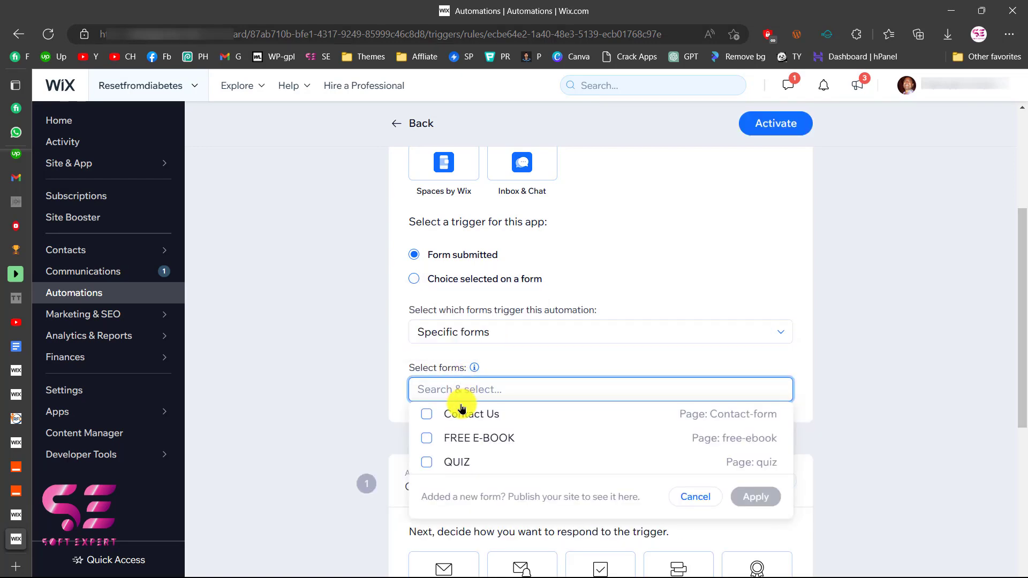
click(477, 439)
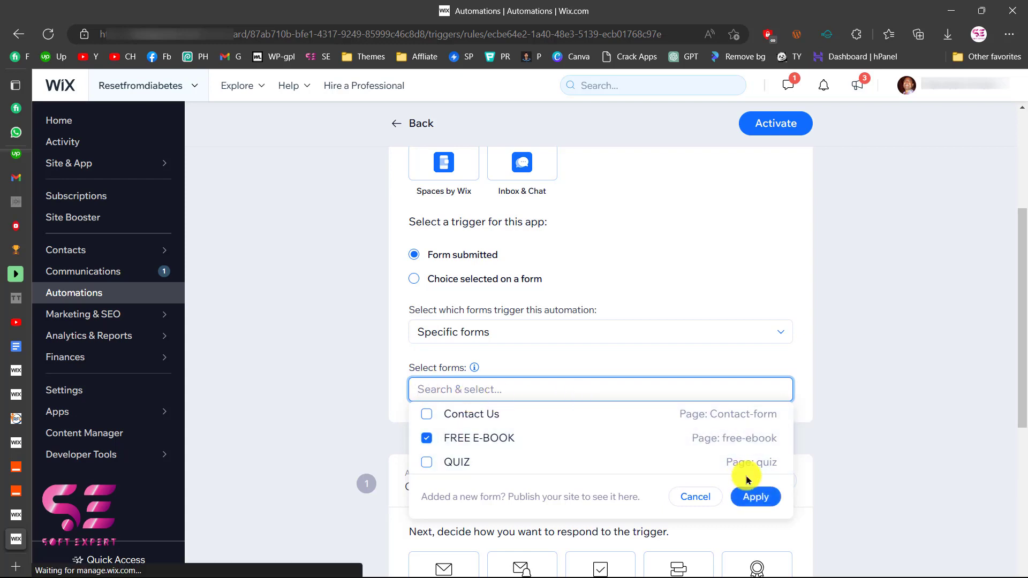
click(752, 497)
scroll(549, 450, down, 3)
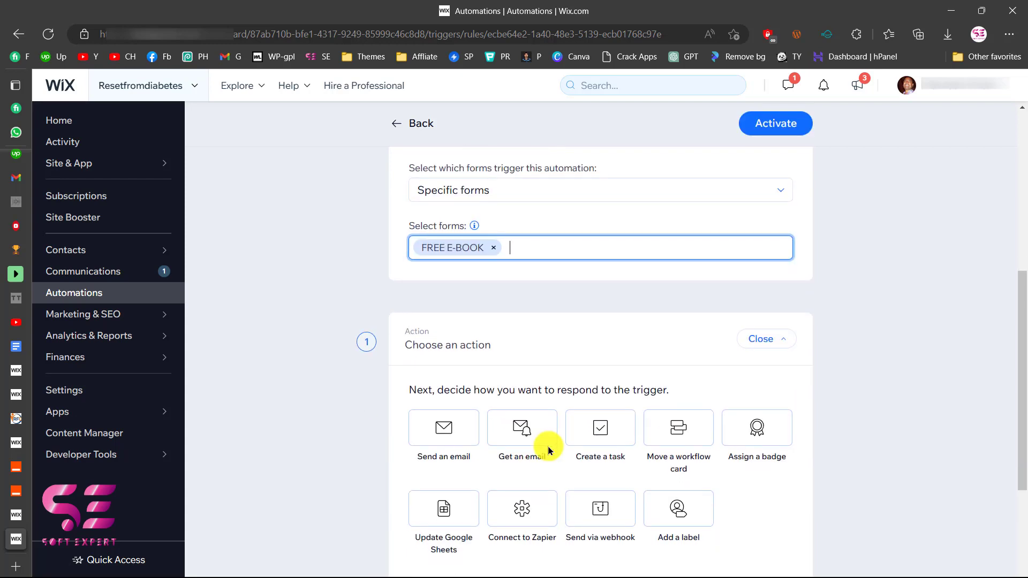
scroll(549, 449, down, 2)
scroll(541, 332, down, 1)
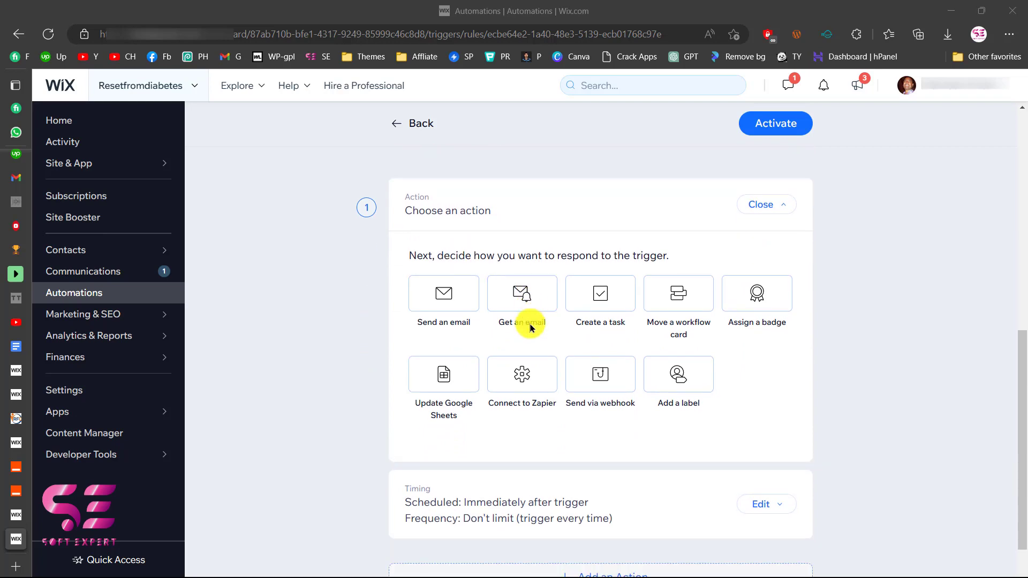
Make the action Connect to Zapier, sent immediately with no frequency limit, and activate
click(507, 384)
scroll(506, 383, down, 5)
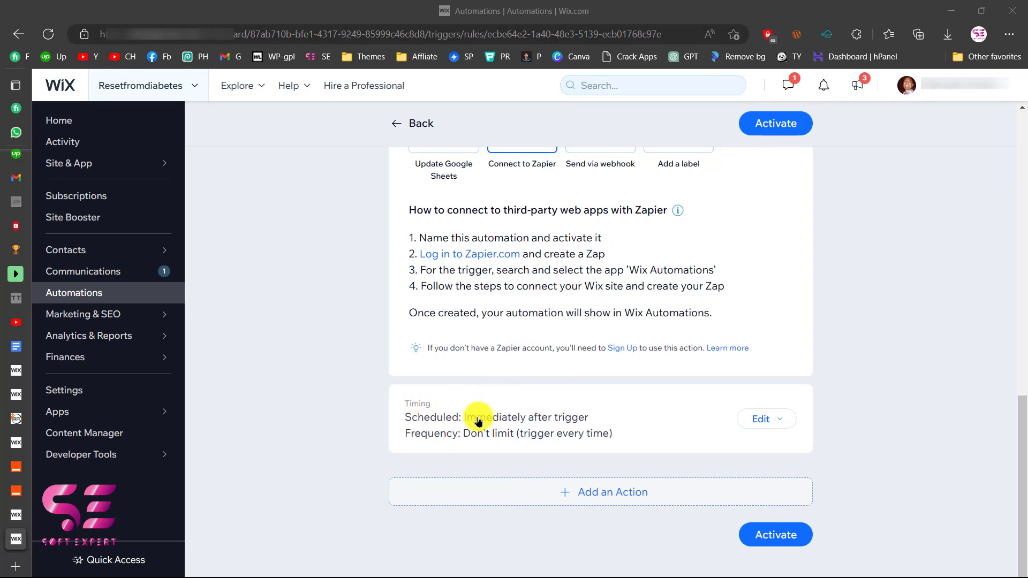
click(744, 423)
scroll(498, 498, down, 3)
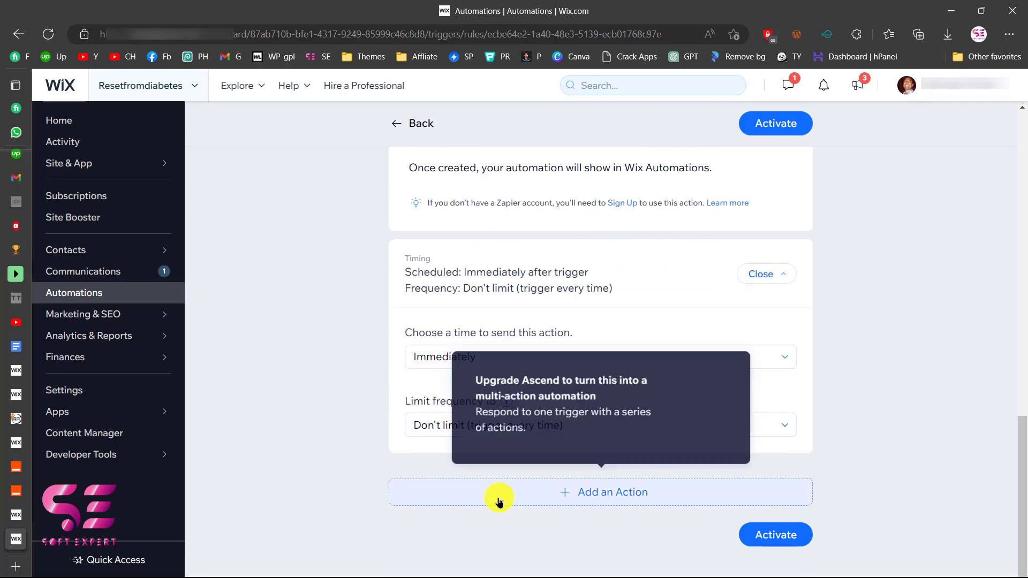
click(442, 365)
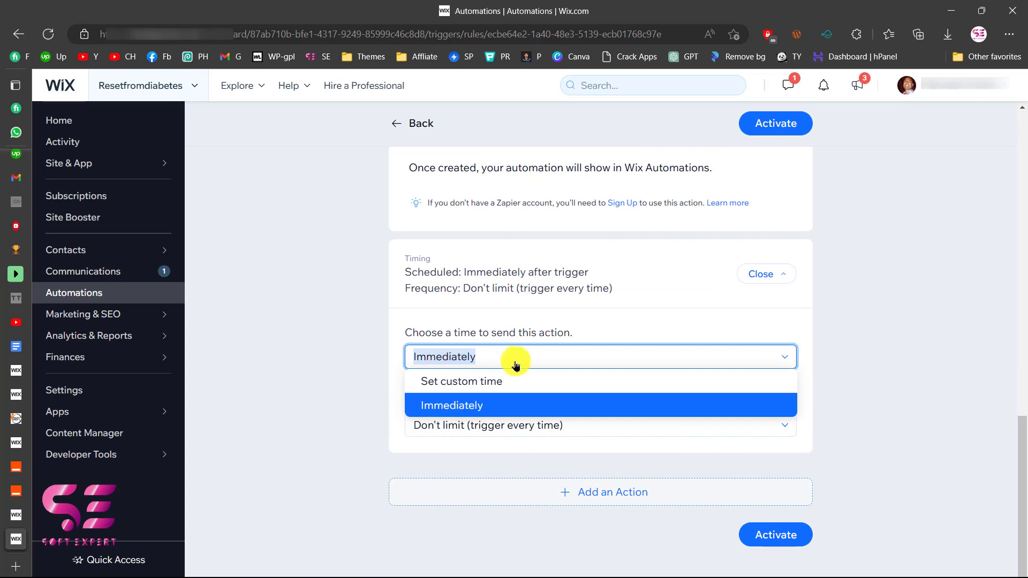
click(578, 327)
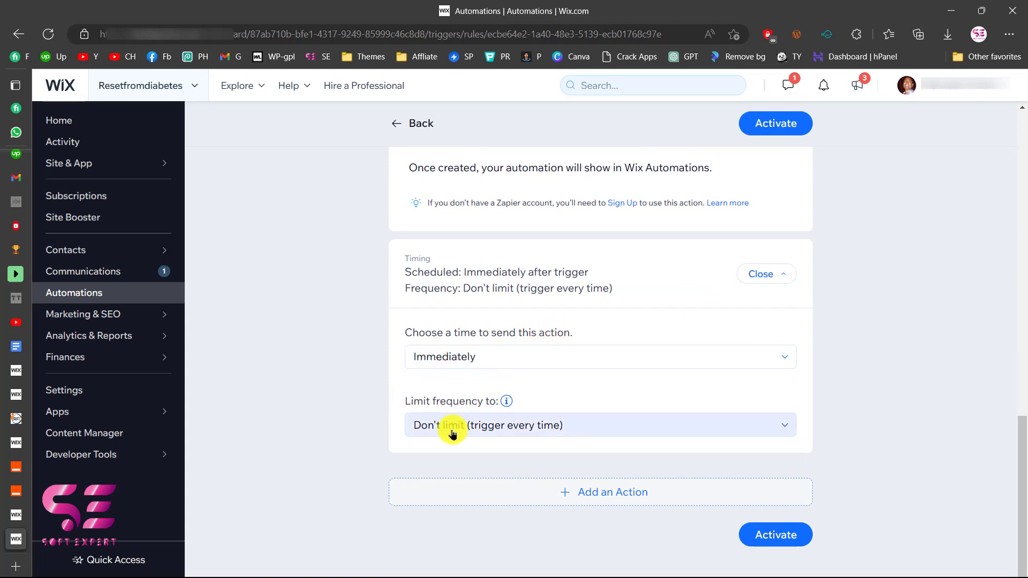
click(420, 425)
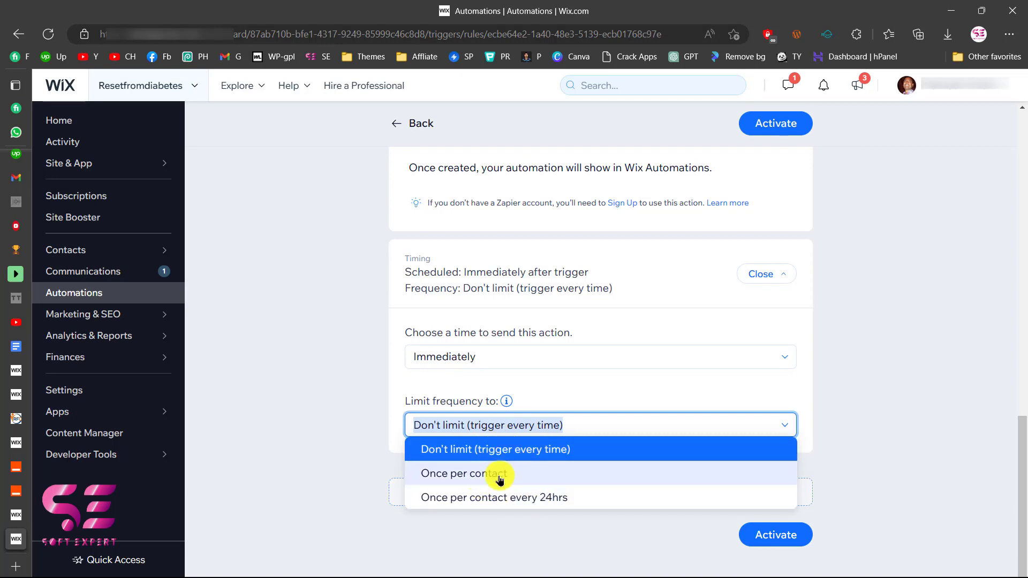
click(549, 388)
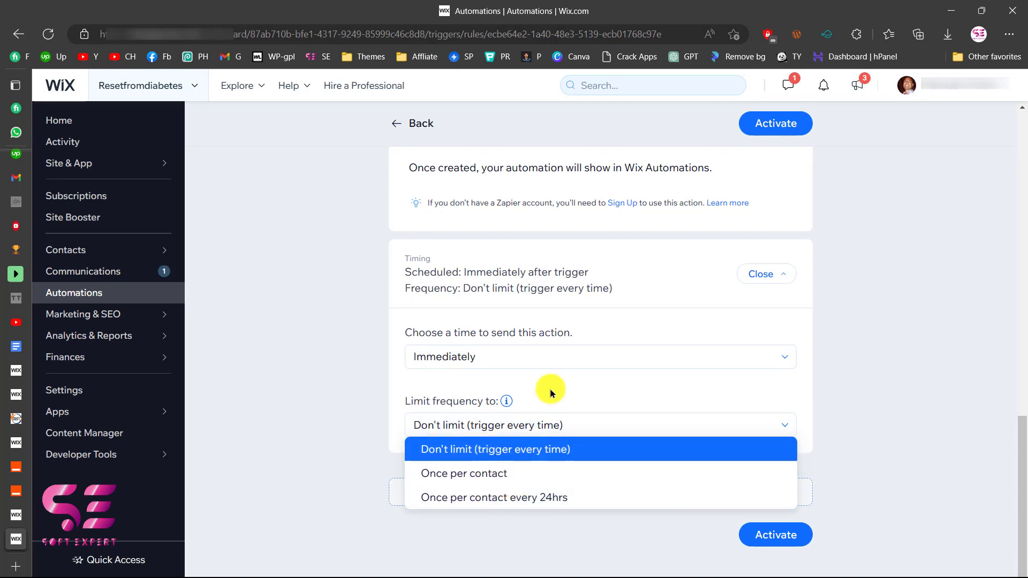
click(795, 535)
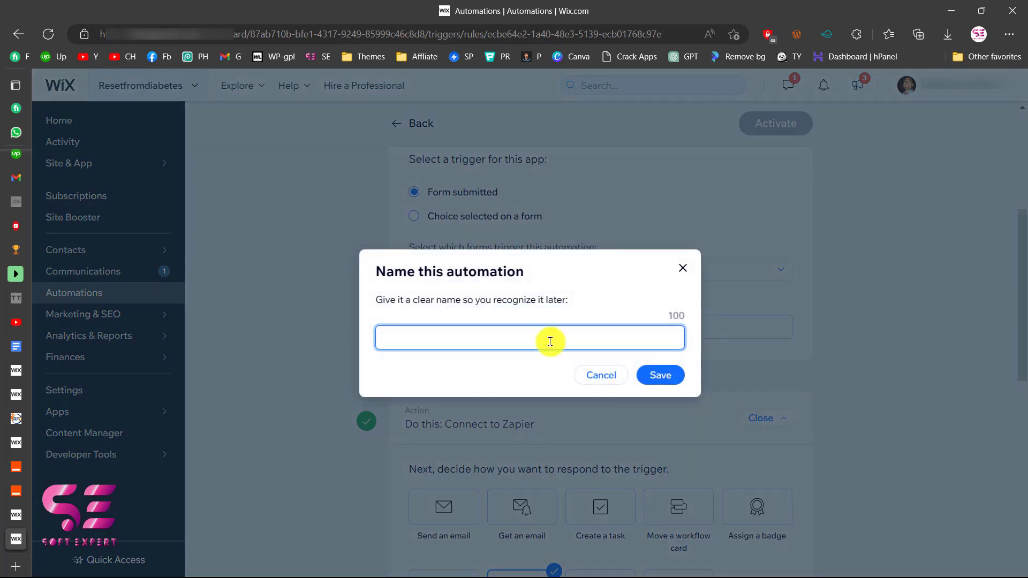
Name the automation 'Zapier automation' and finish activating it
text(Zapier automation)
click(668, 379)
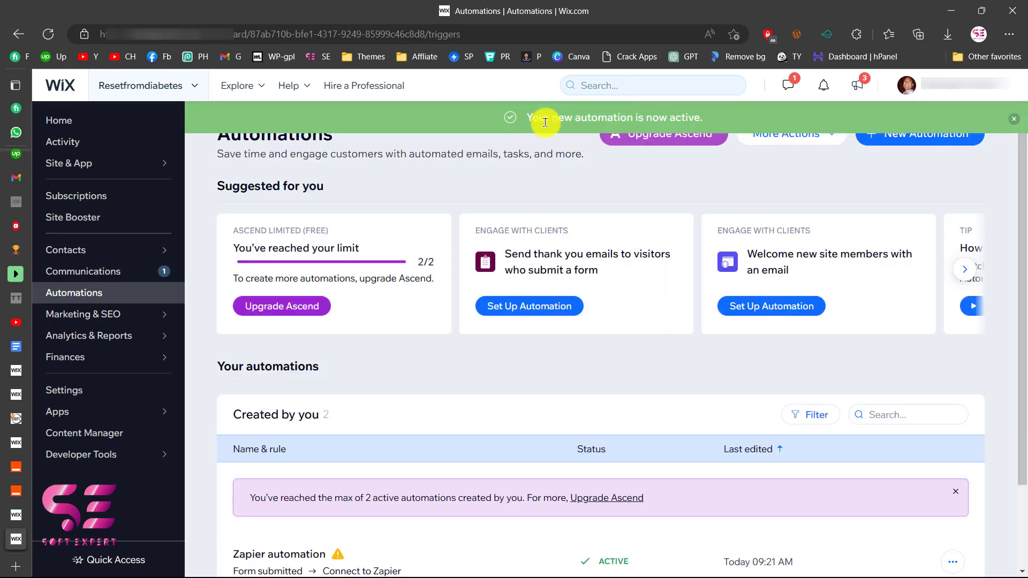
mouse_move(667, 139)
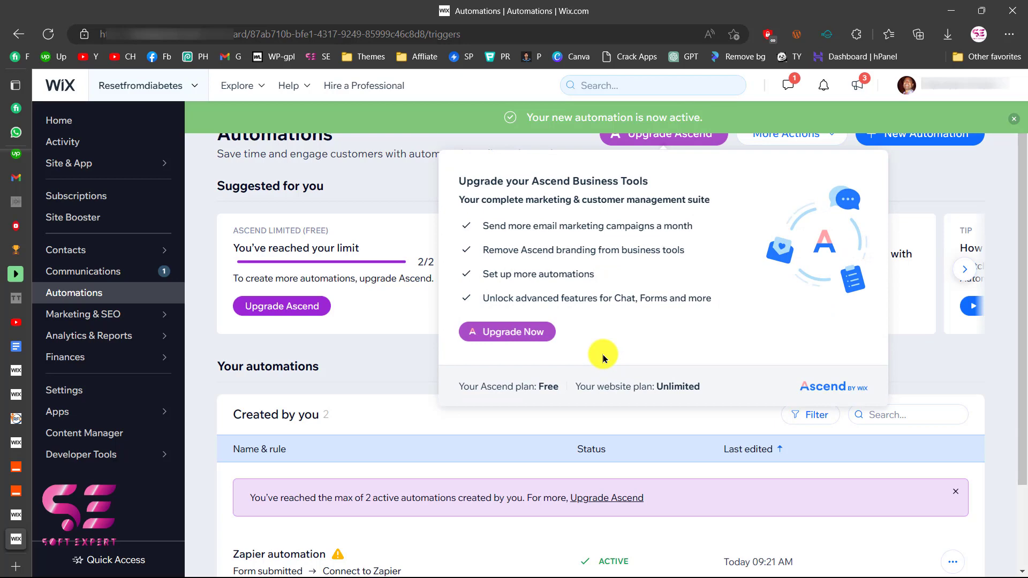
scroll(663, 475, down, 2)
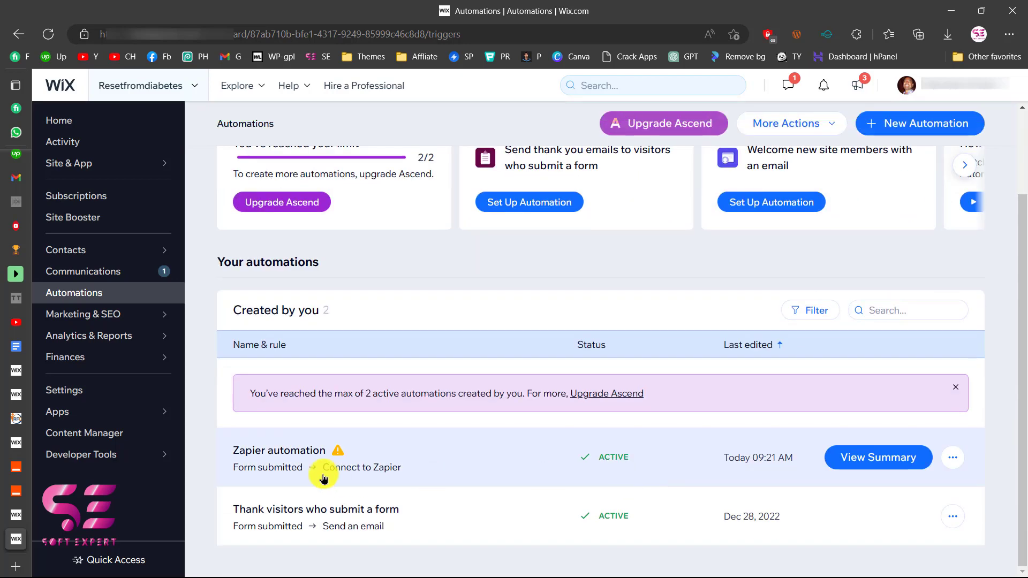
mouse_move(337, 452)
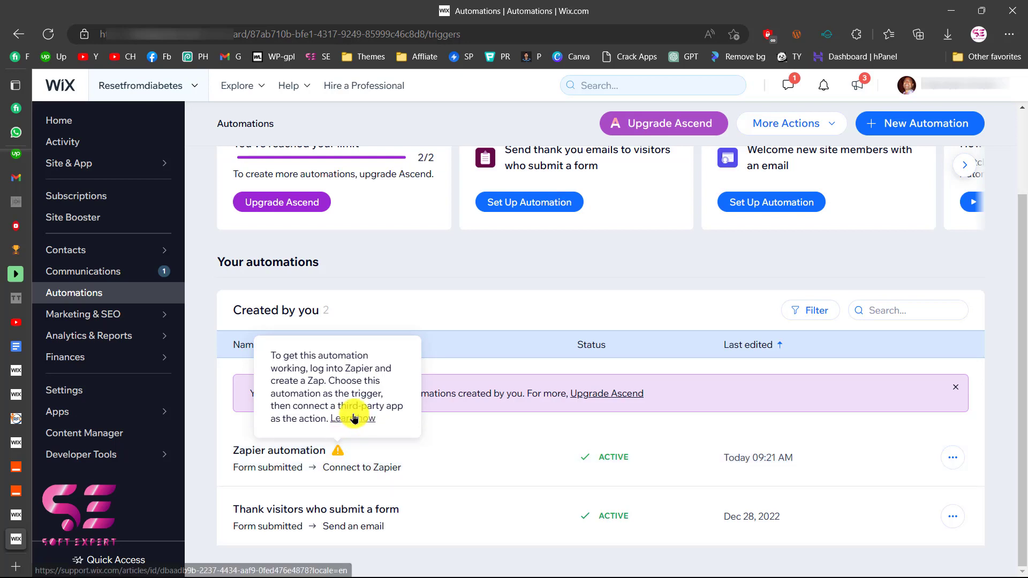
Refresh the zap's fields and set its Automation Rule to 'Zapier automation'
click(21, 495)
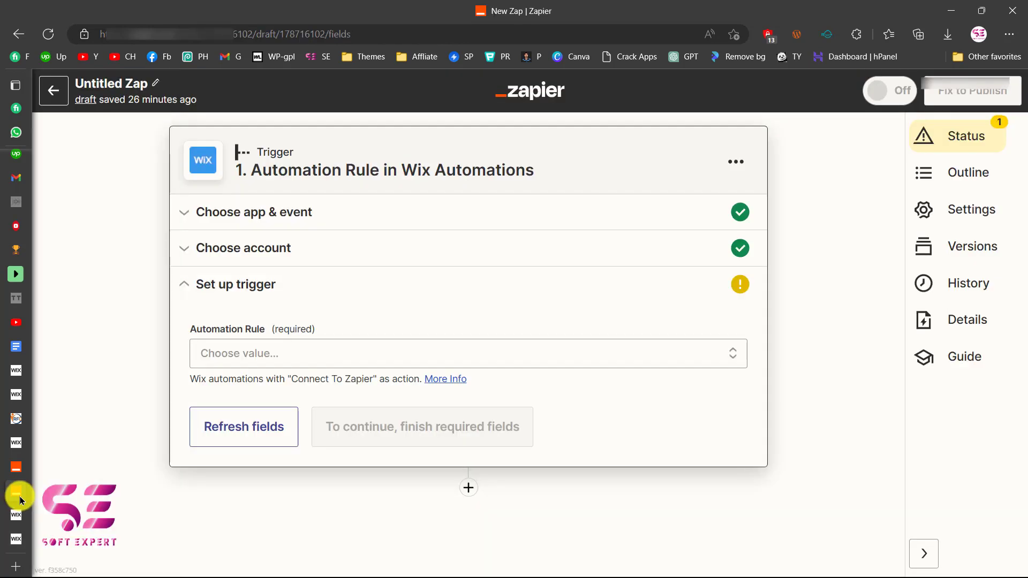
click(241, 427)
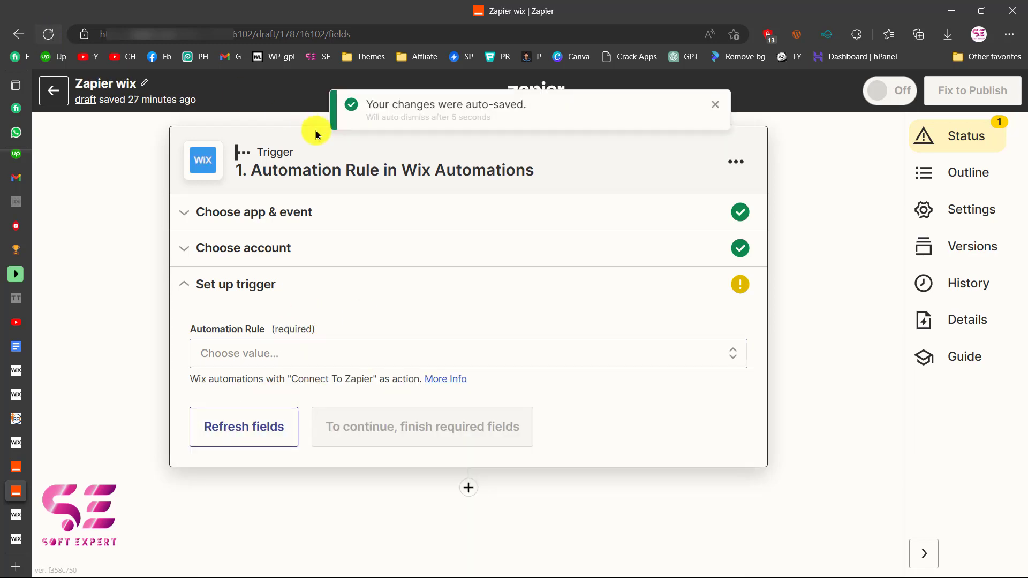
click(19, 31)
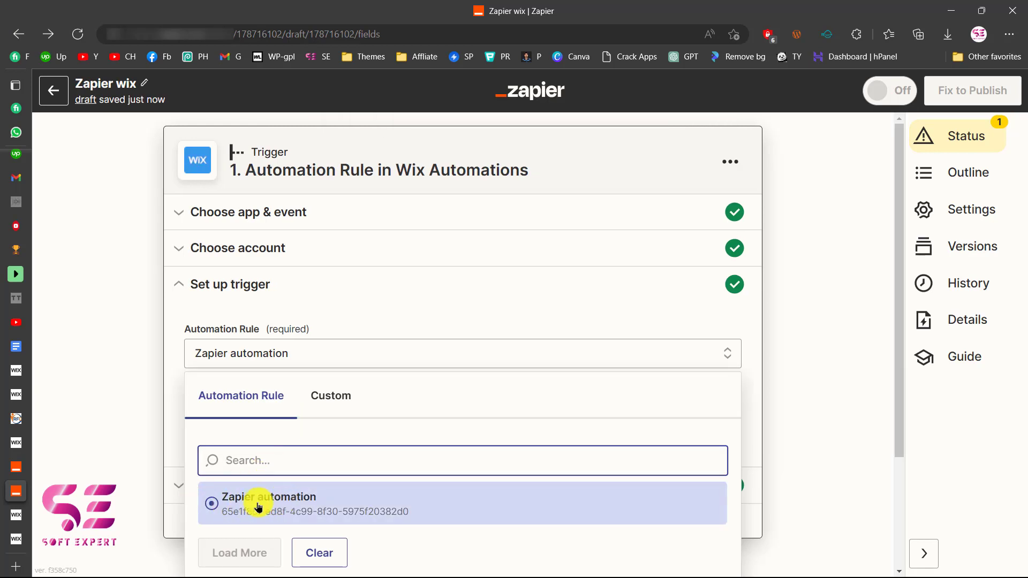
scroll(299, 507, down, 2)
click(311, 445)
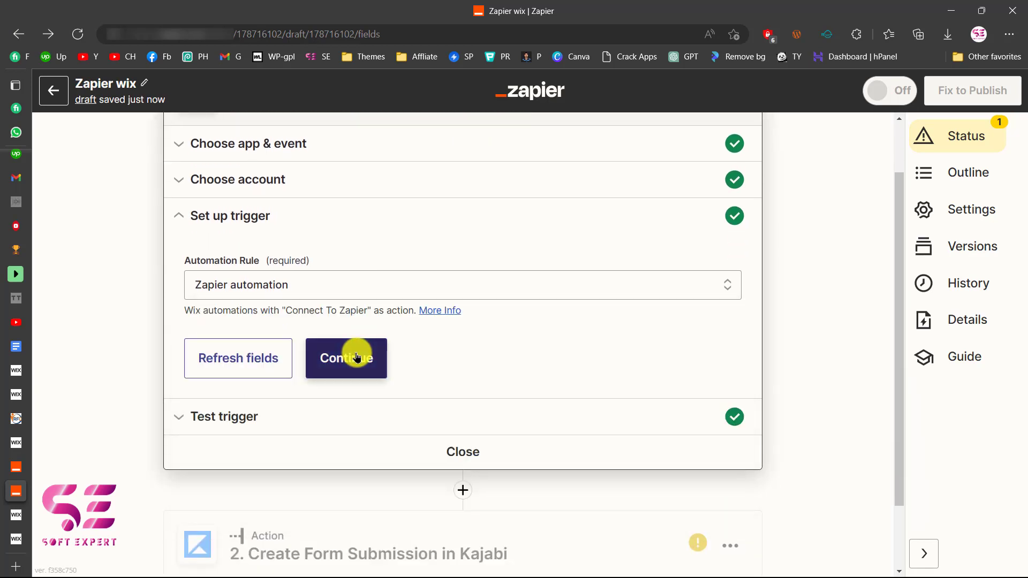
Test the trigger, accept the sample form data, and continue to the Kajabi action
click(355, 356)
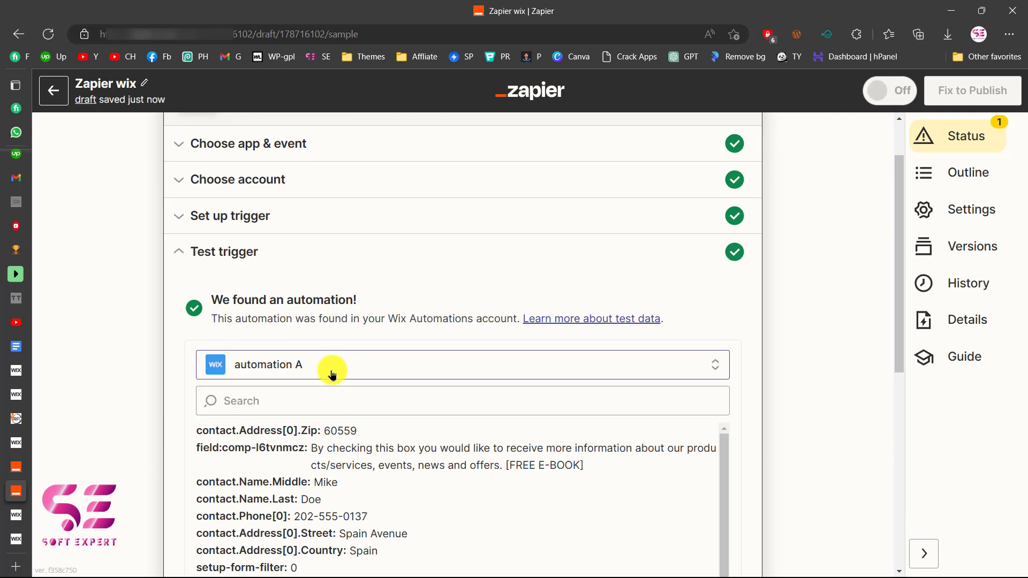
scroll(394, 397, down, 4)
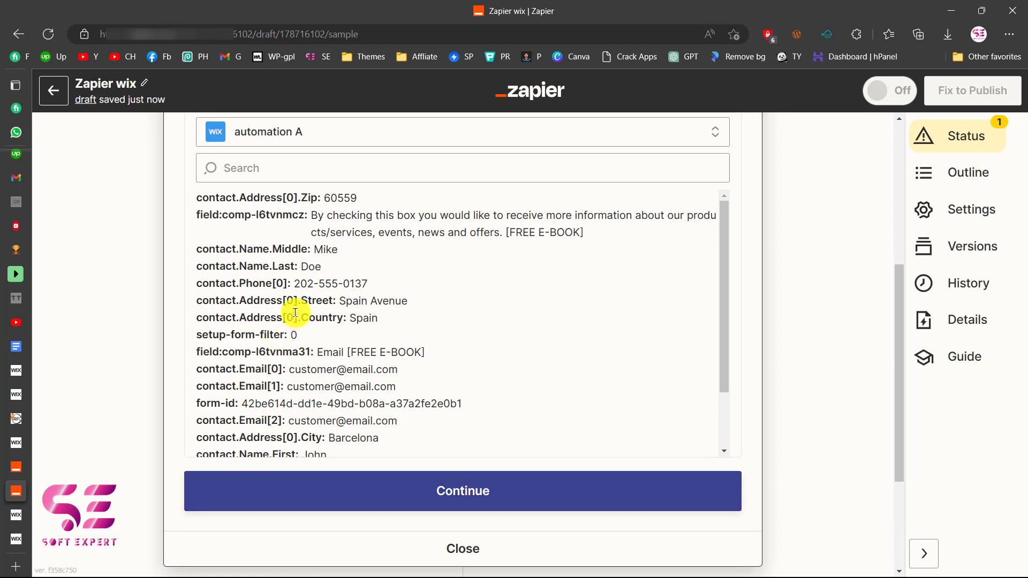
click(457, 491)
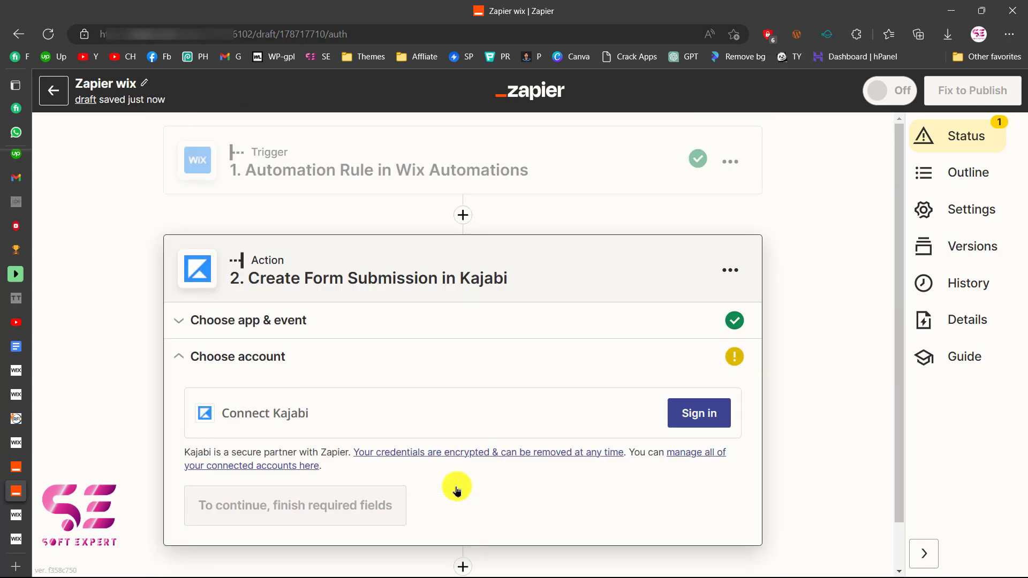
click(209, 326)
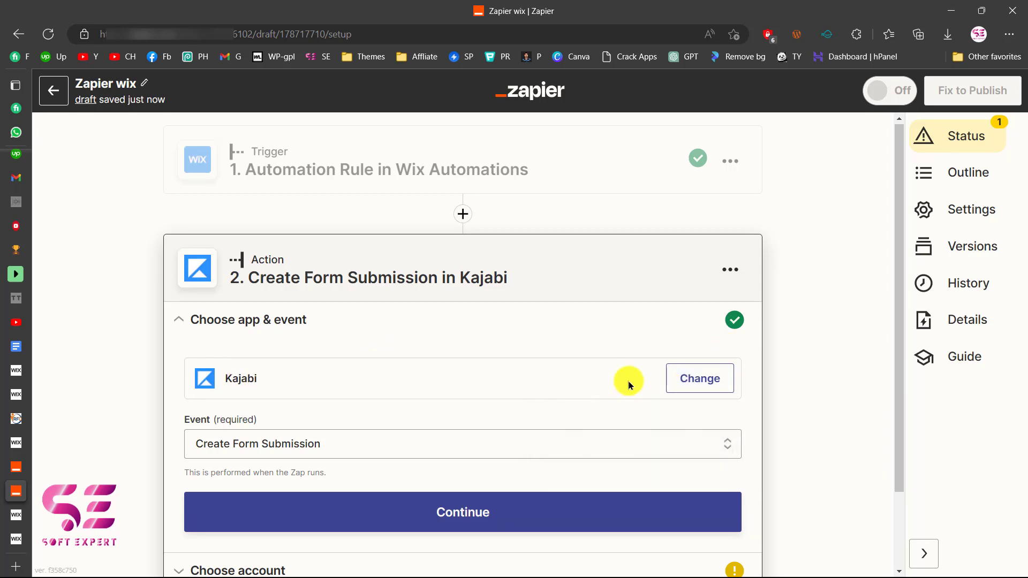
click(686, 376)
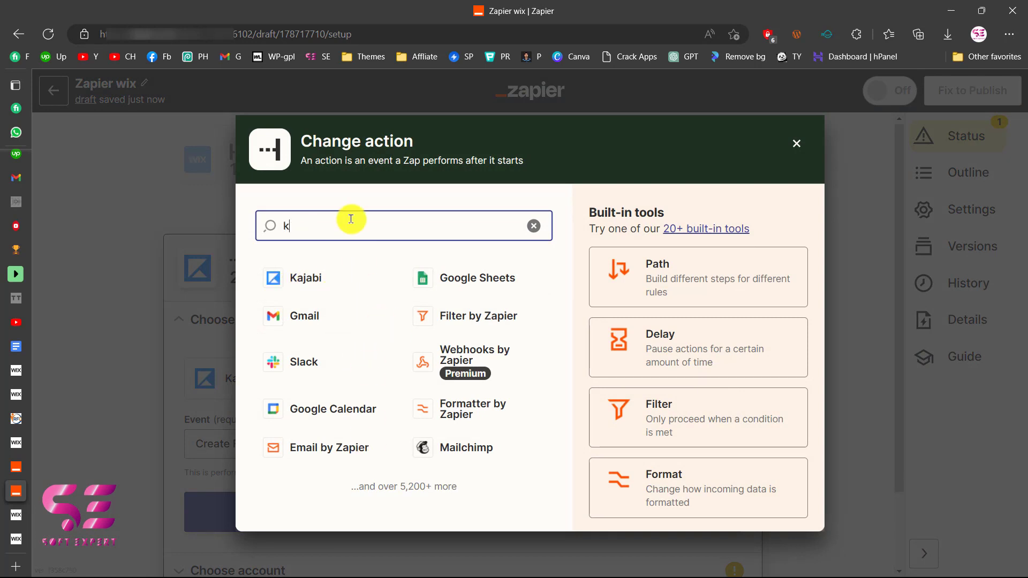
click(314, 282)
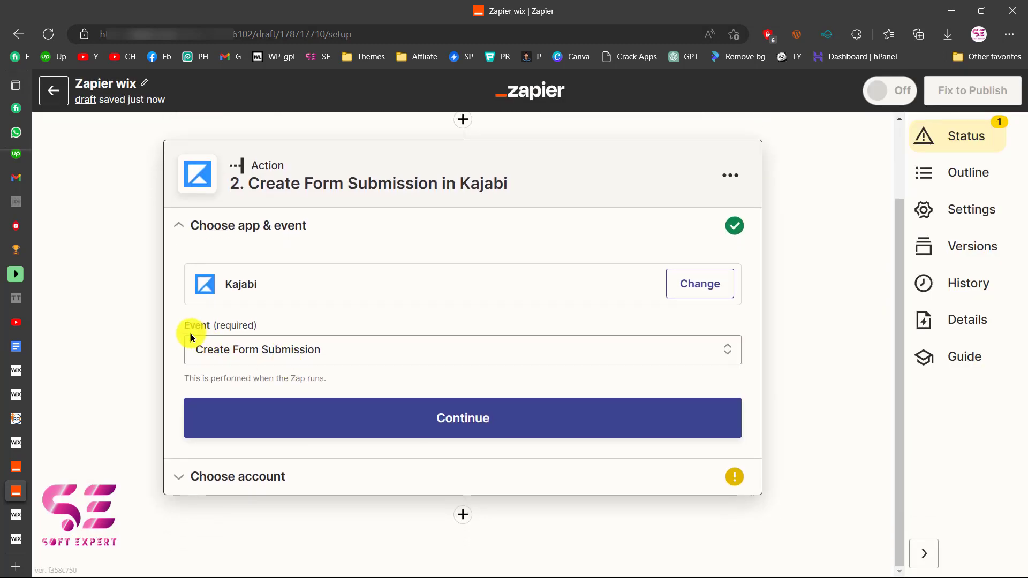
click(290, 353)
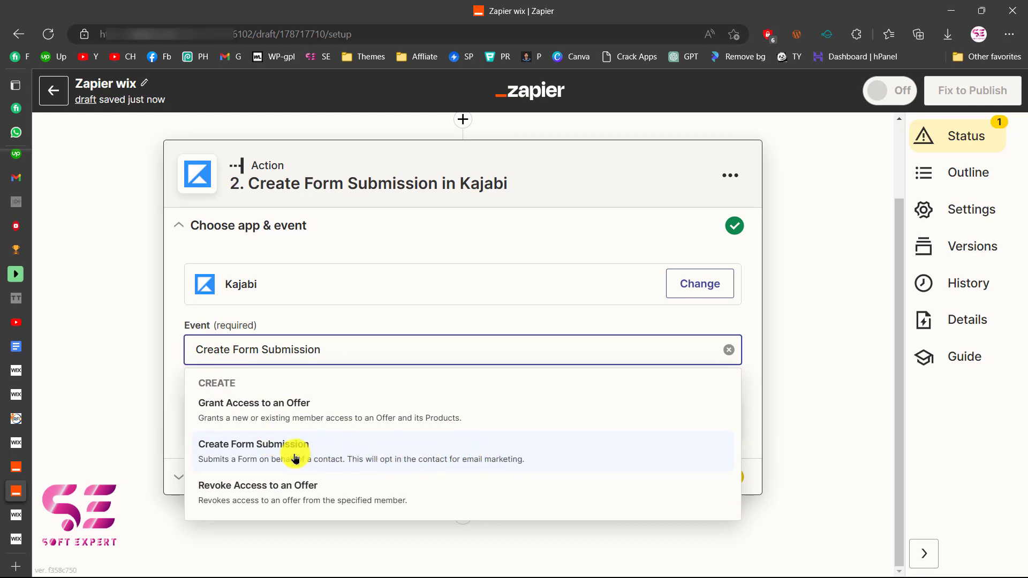
click(254, 456)
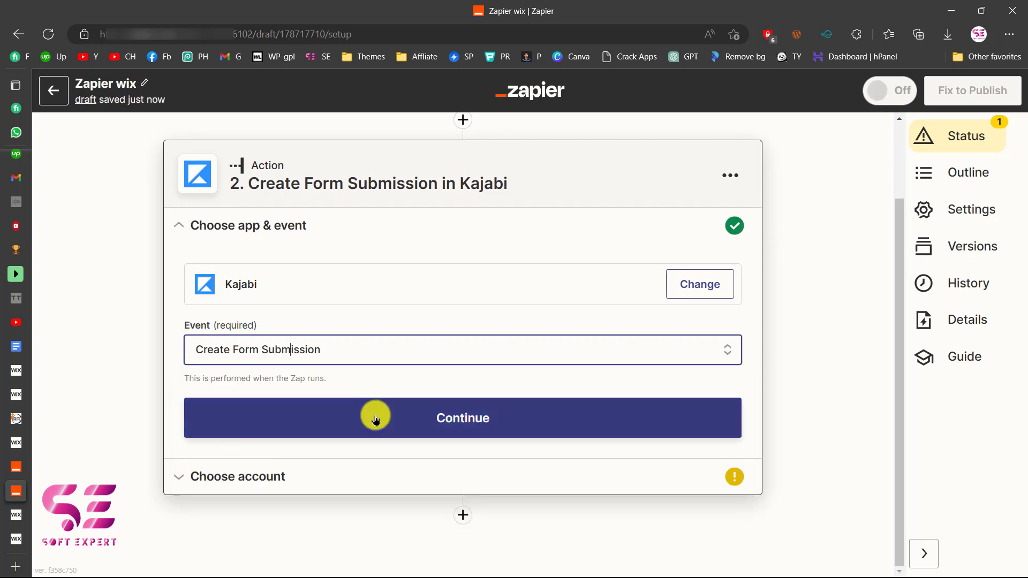
click(442, 411)
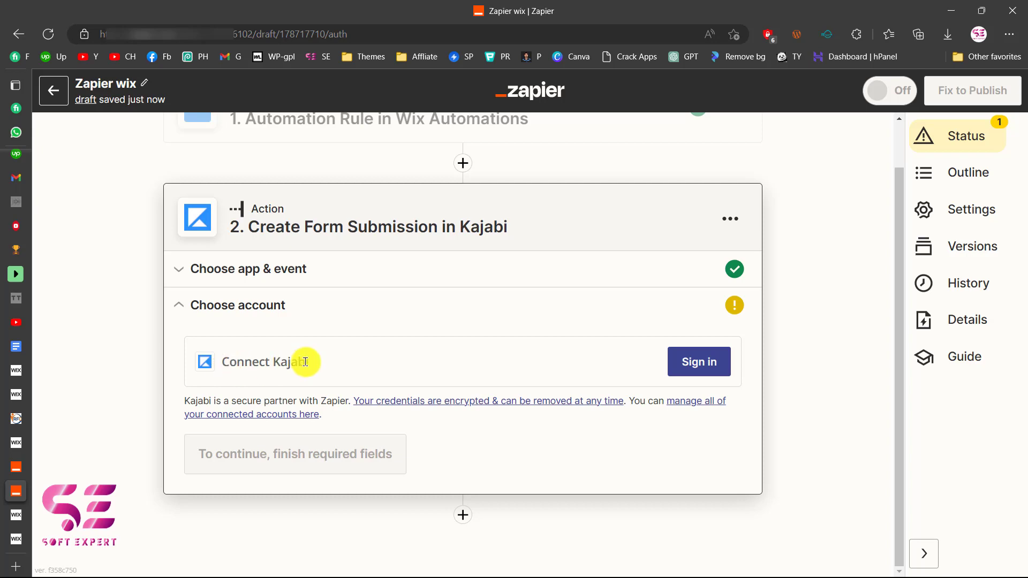
Start connecting Kajabi and sign in to the Kajabi account settings with the account password
click(712, 363)
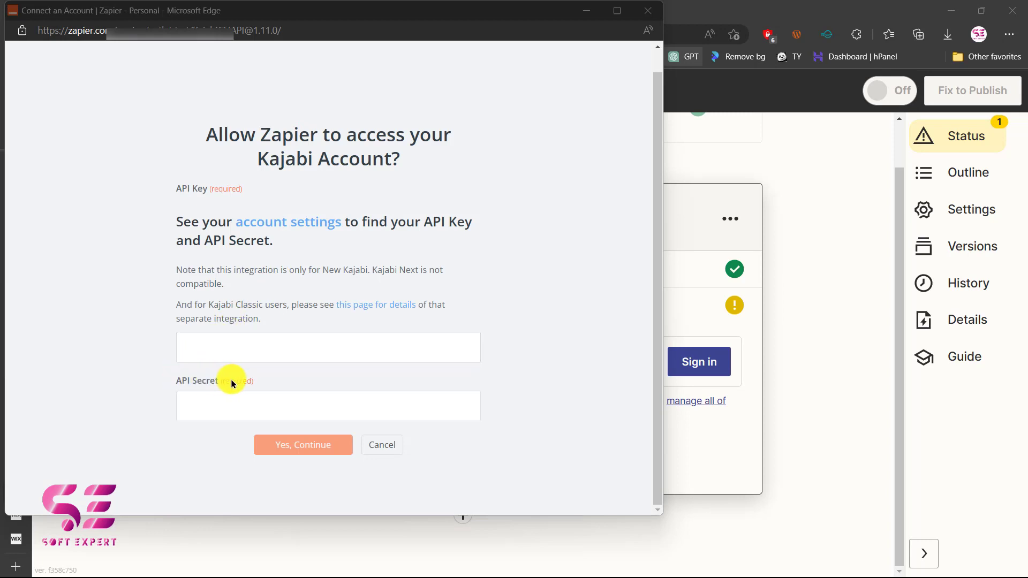
click(280, 225)
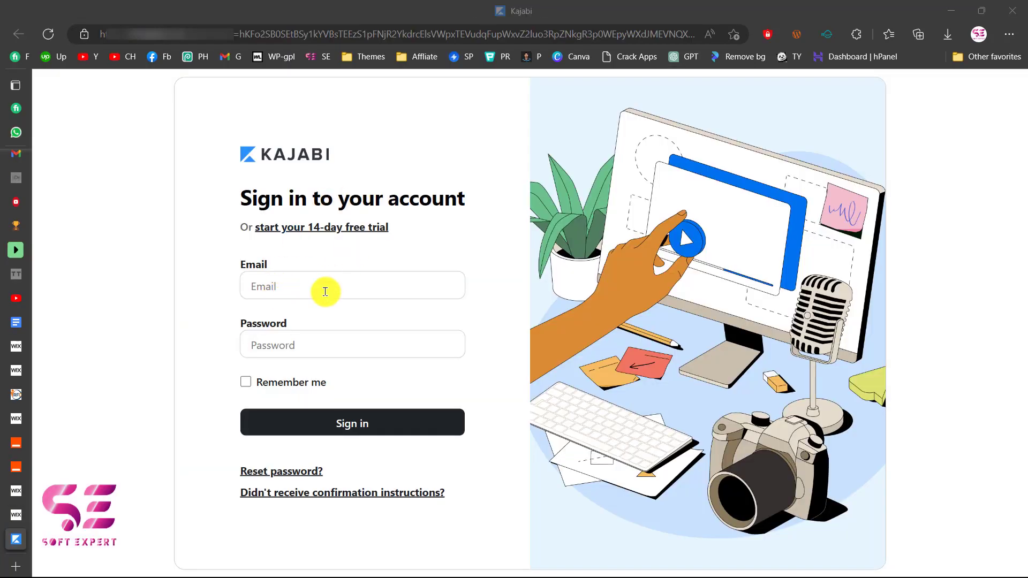
click(296, 344)
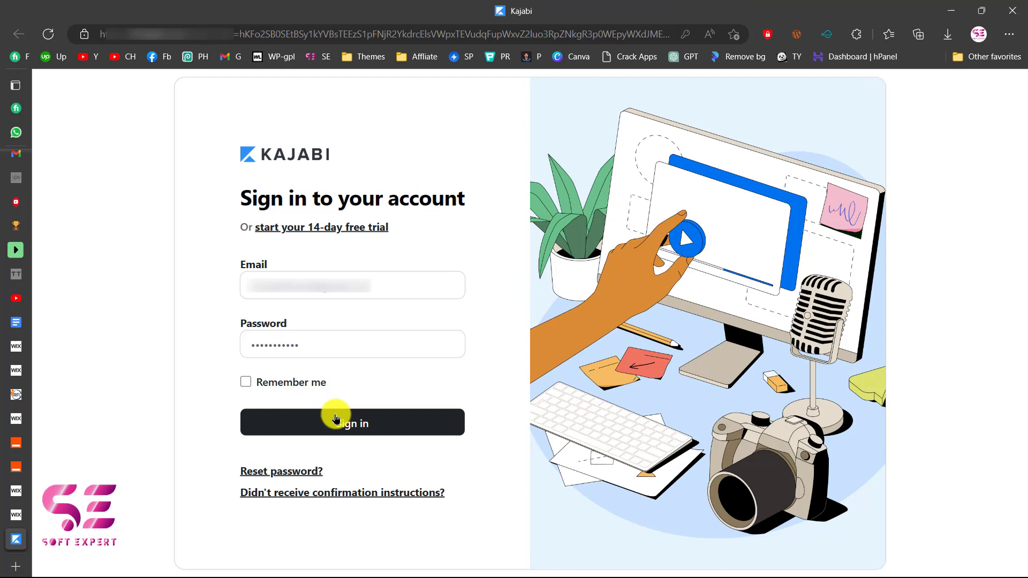
click(336, 418)
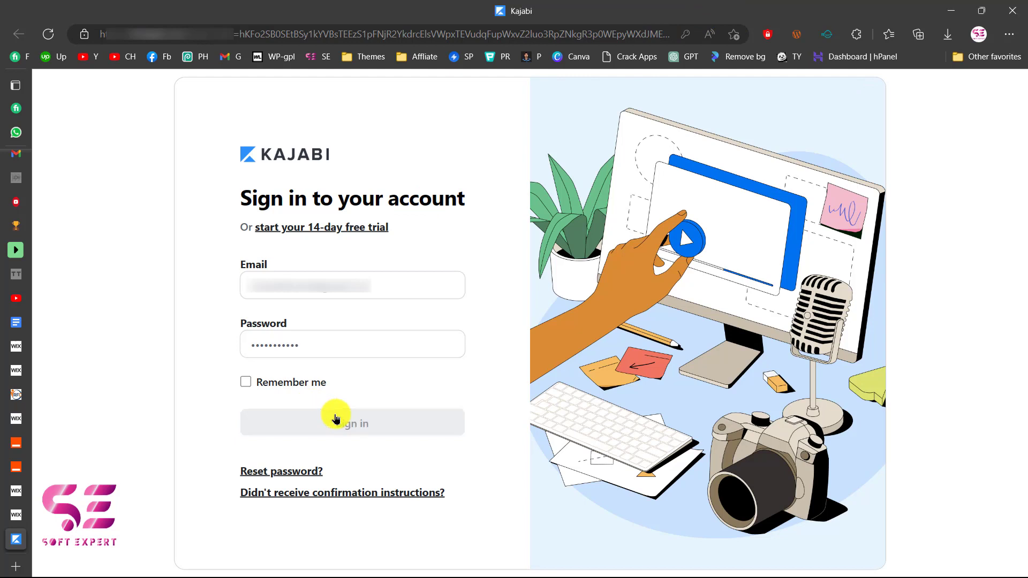
scroll(447, 237, down, 10)
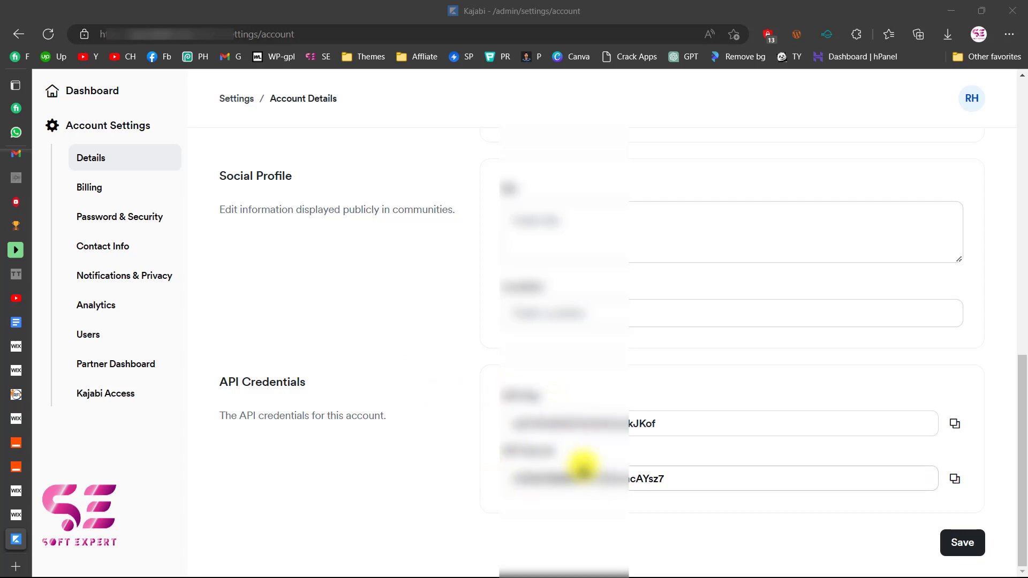
Paste Kajabi's API Key and API Secret into Zapier's connection popup and grant access
click(956, 424)
key(alt+Tab)
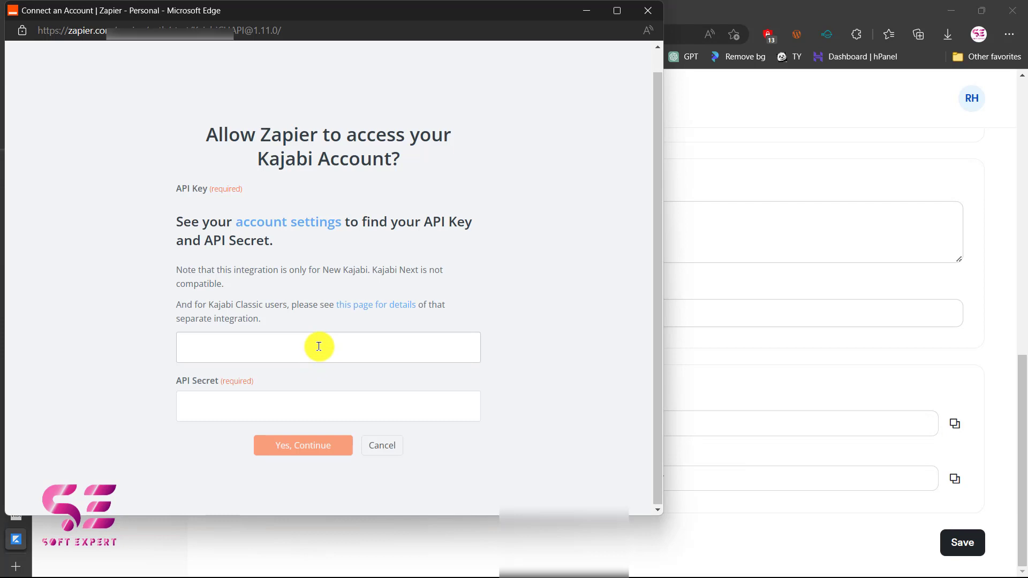
click(319, 347)
key(ctrl+v)
key(alt+Tab)
click(953, 478)
key(alt+Tab)
click(401, 406)
key(ctrl+v)
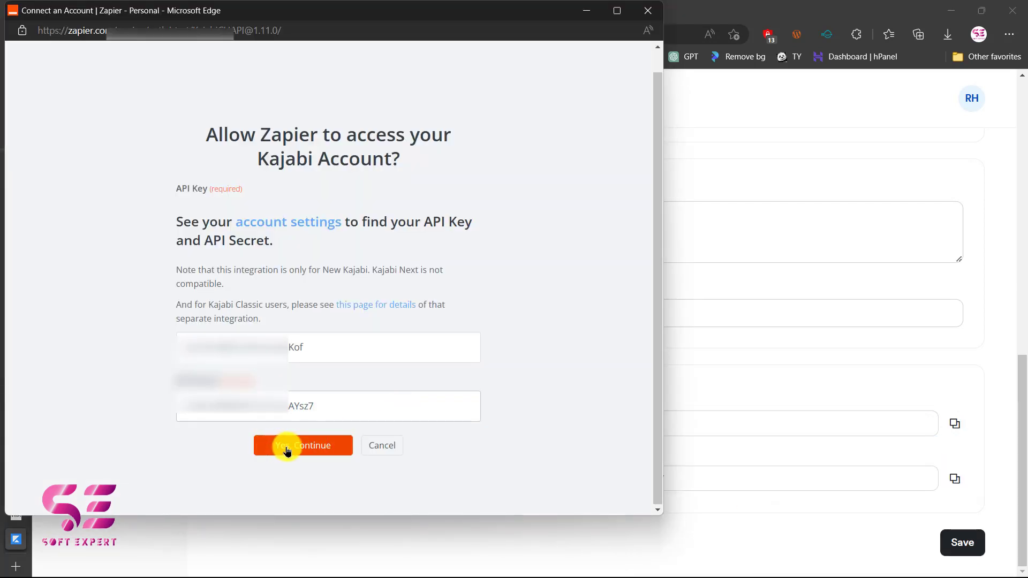
click(287, 451)
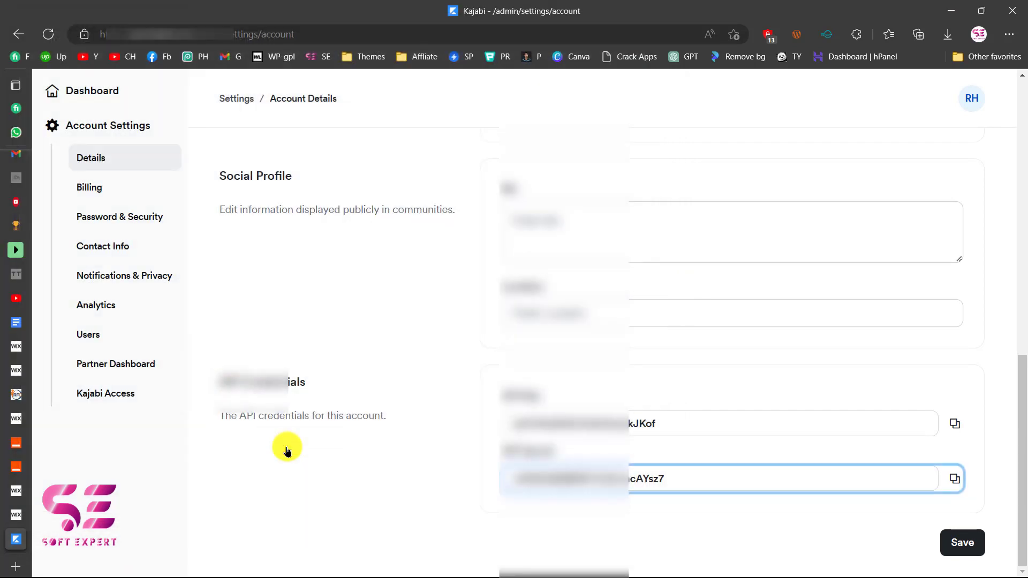
key(alt+Tab)
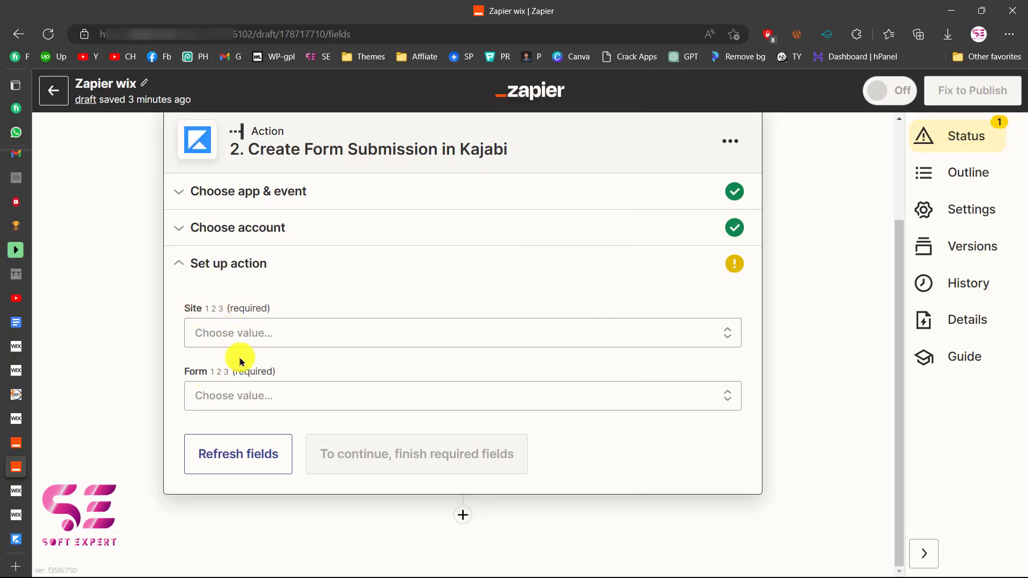
Select the account's only Kajabi site and Email List Signup Form as the form
click(263, 338)
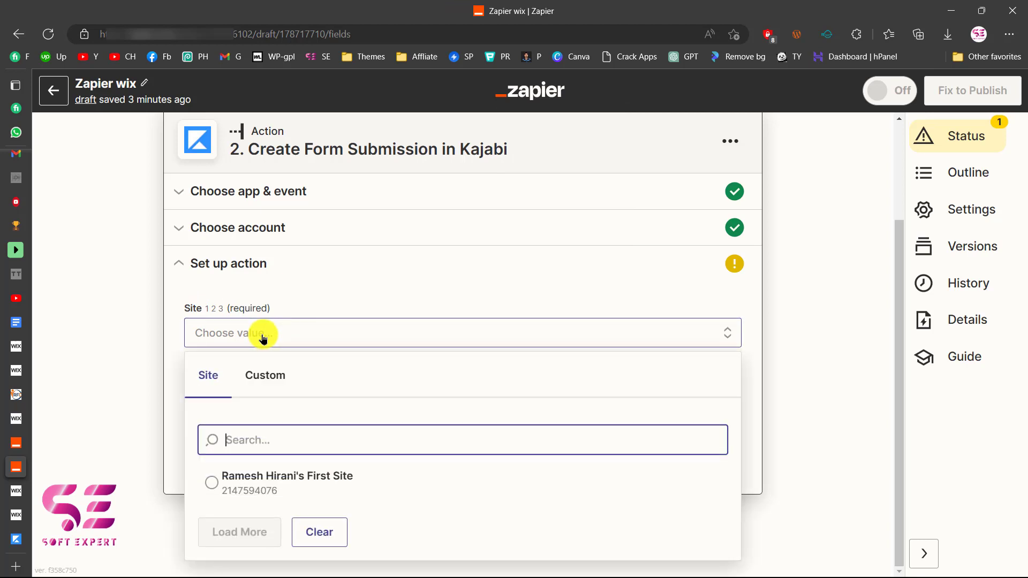
click(232, 484)
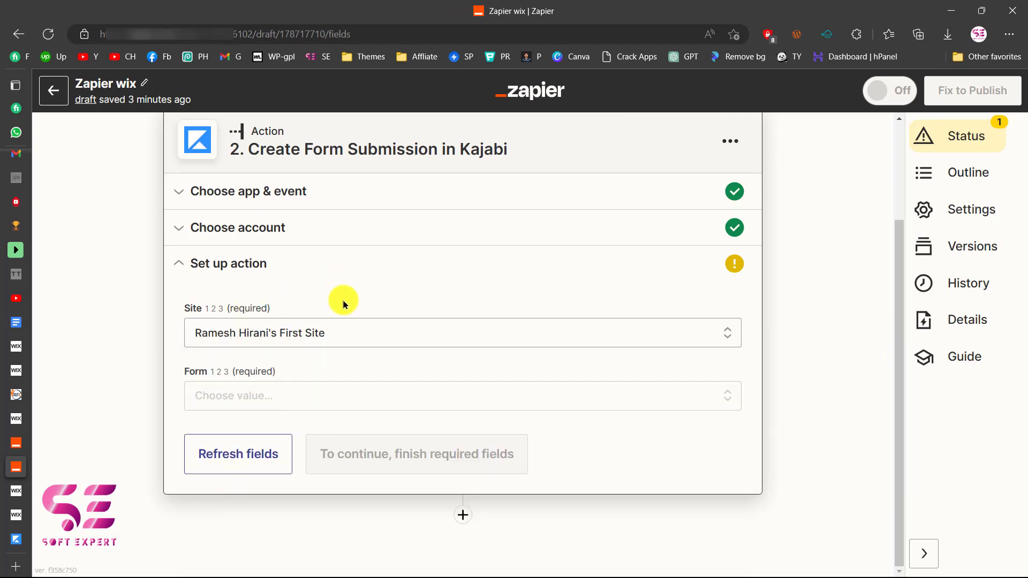
click(229, 392)
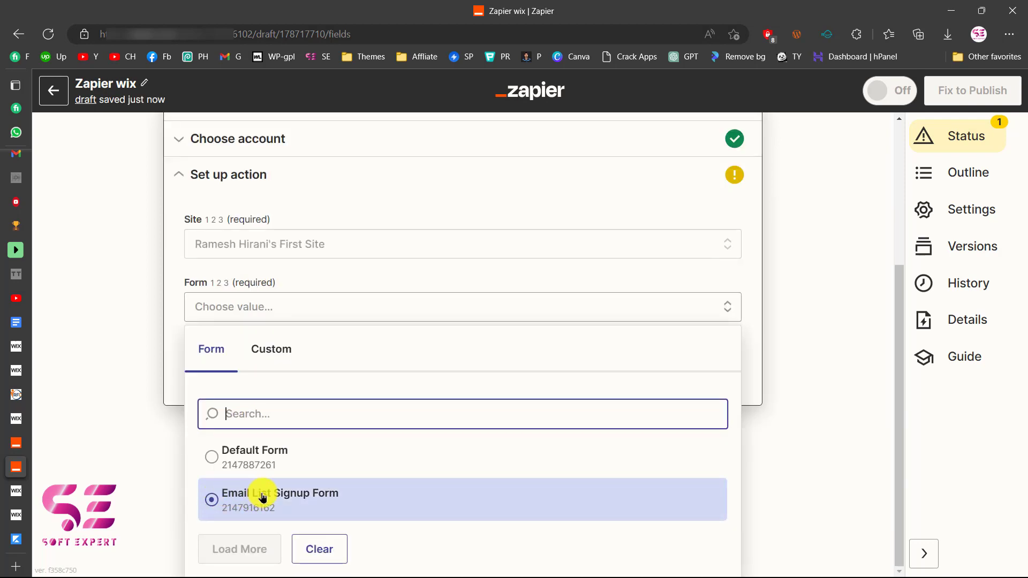
click(263, 497)
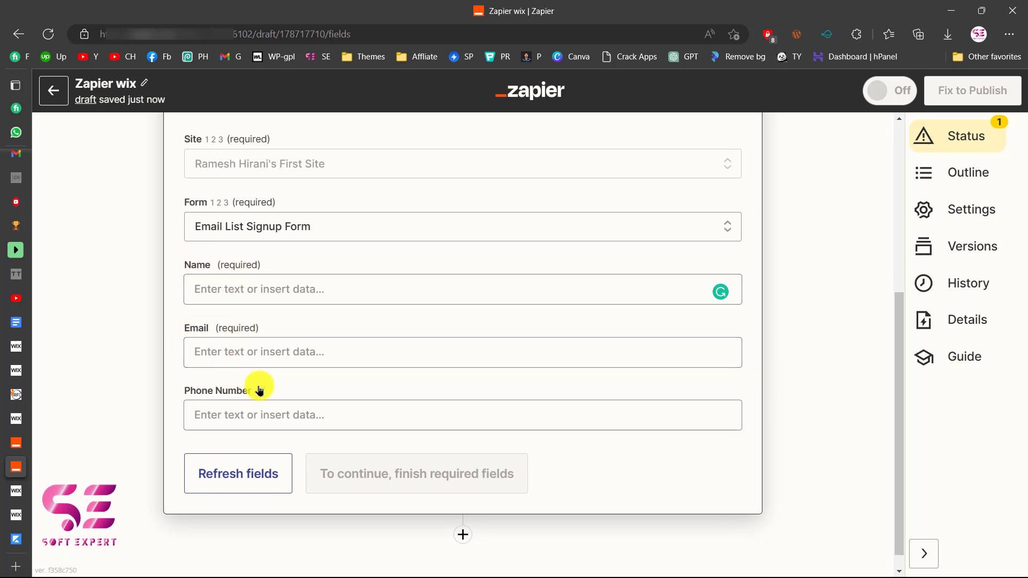
Map Contact Name First into Name and Contact Email into Email, then continue
click(297, 299)
click(242, 284)
click(264, 436)
click(287, 268)
click(235, 345)
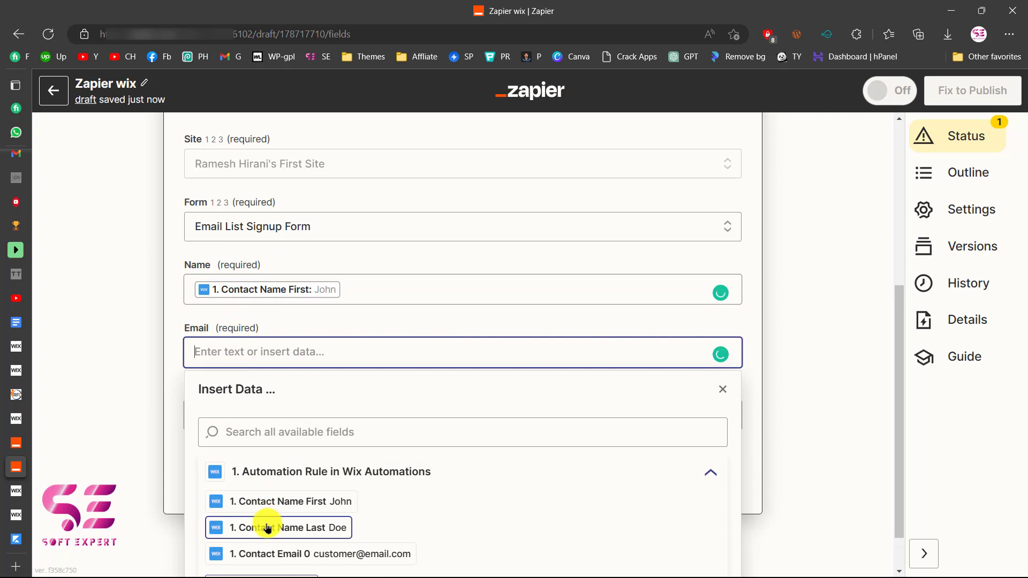
click(321, 553)
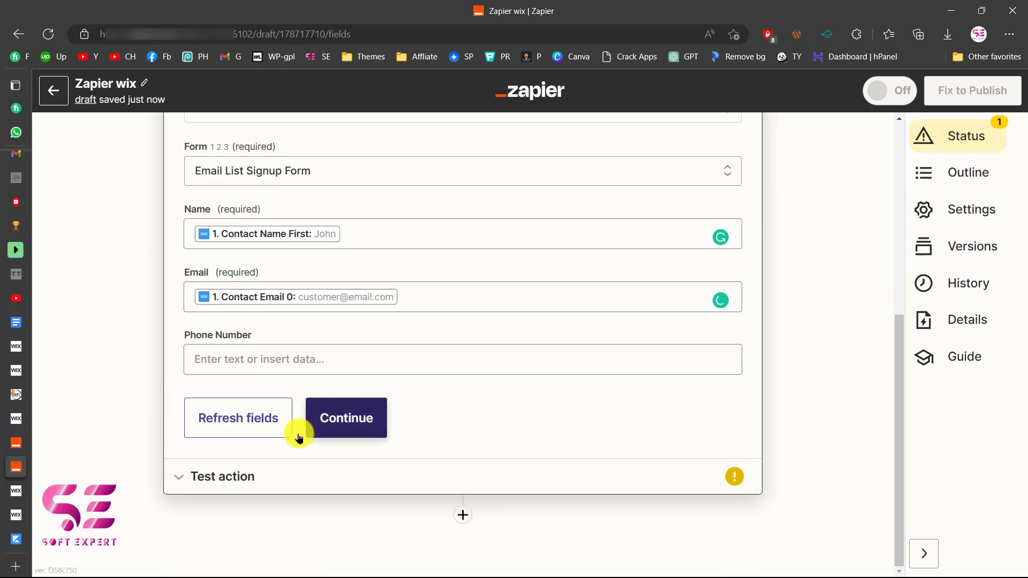
click(336, 423)
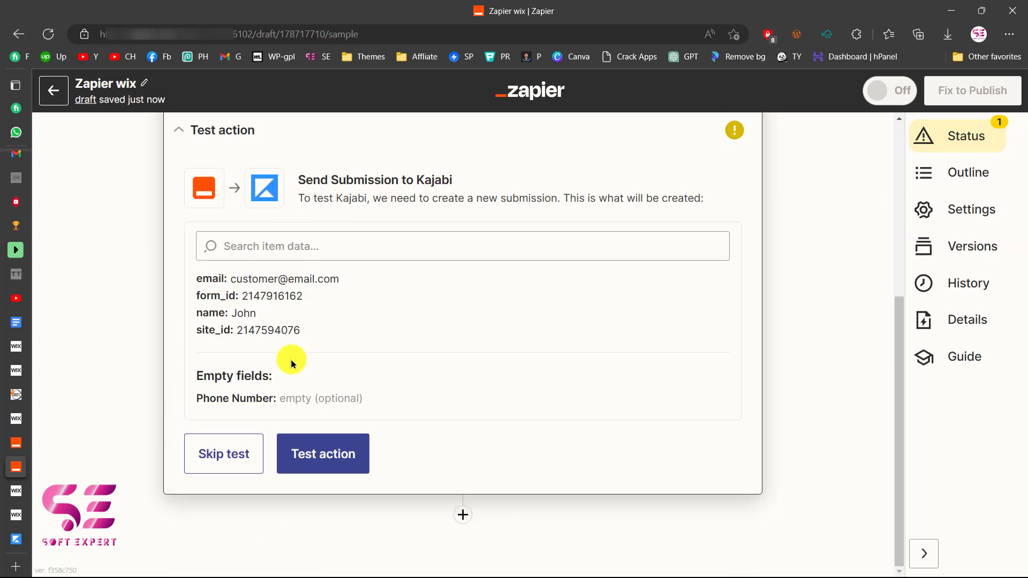
Run Test action to send a sample submission to Kajabi, returning status OK
drag(374, 200, 549, 197)
click(576, 204)
click(322, 456)
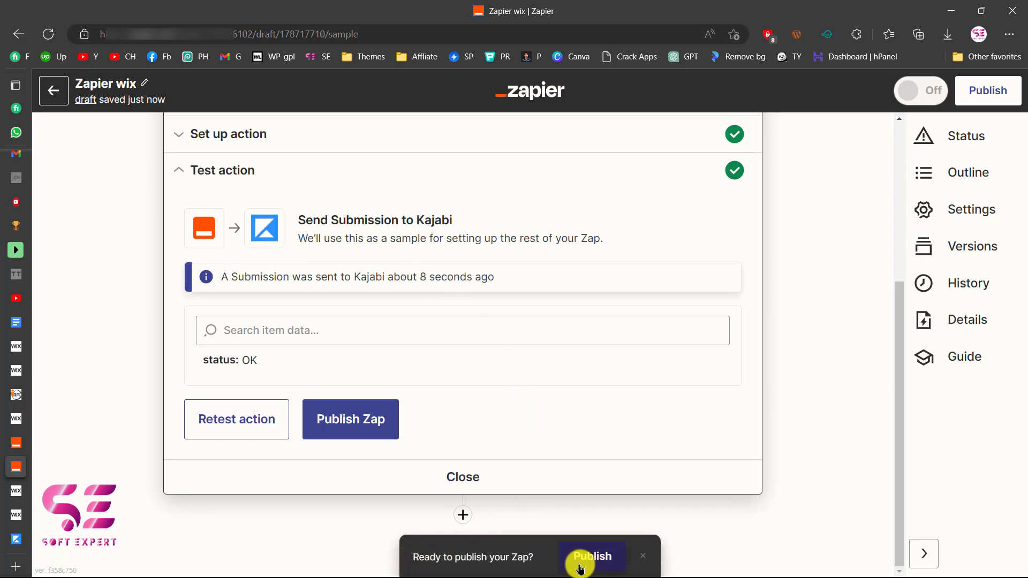
Publish & Turn On the Zapier wix zap, dismiss the celebration, and review the action
click(600, 566)
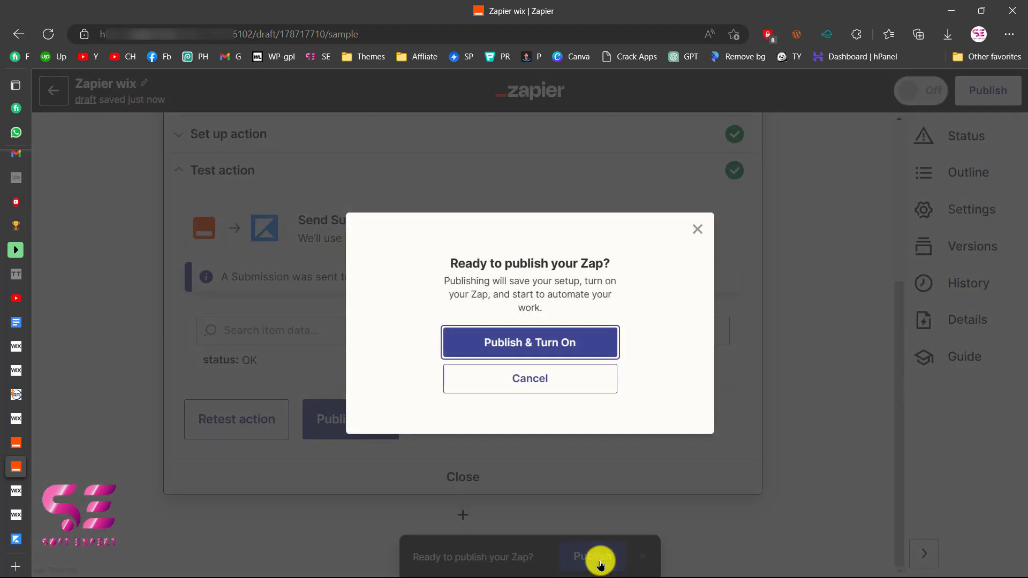
click(491, 341)
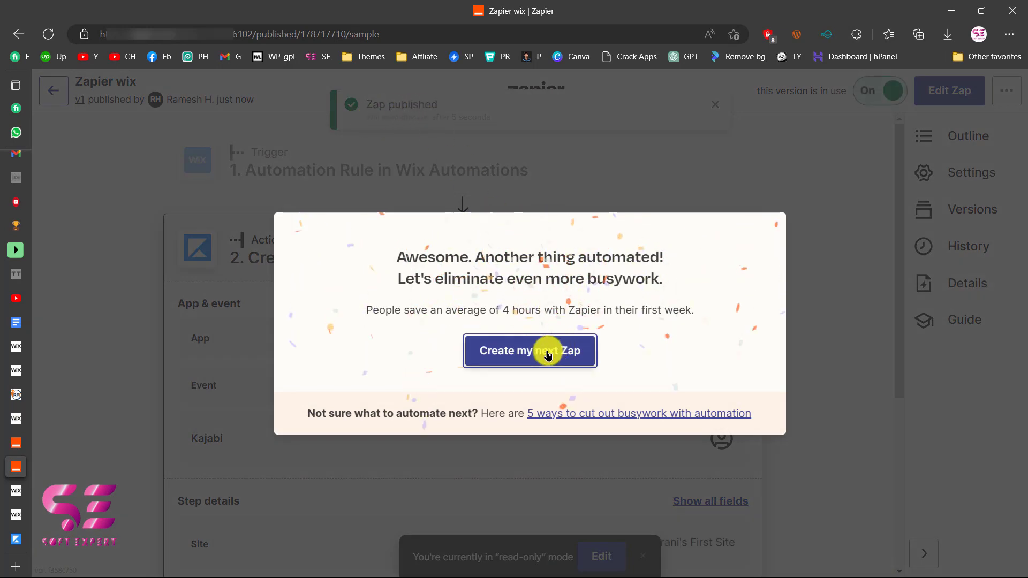
click(811, 355)
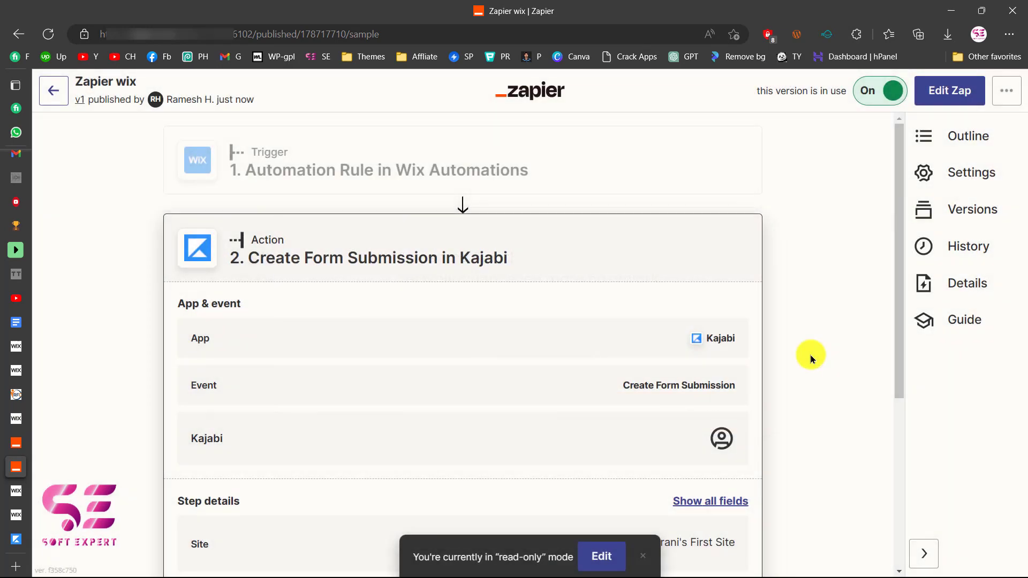
scroll(810, 354, down, 1)
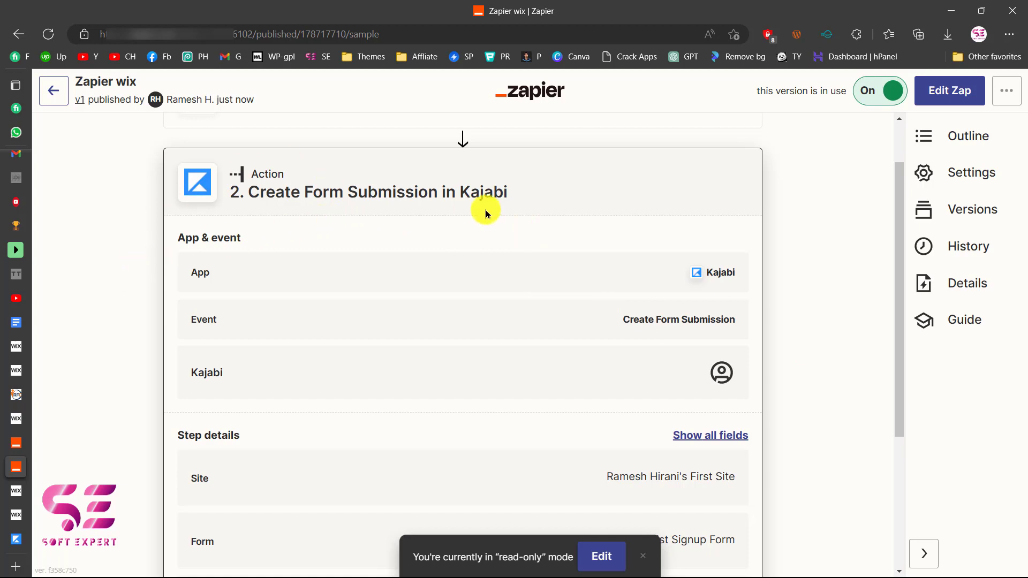
scroll(486, 213, down, 2)
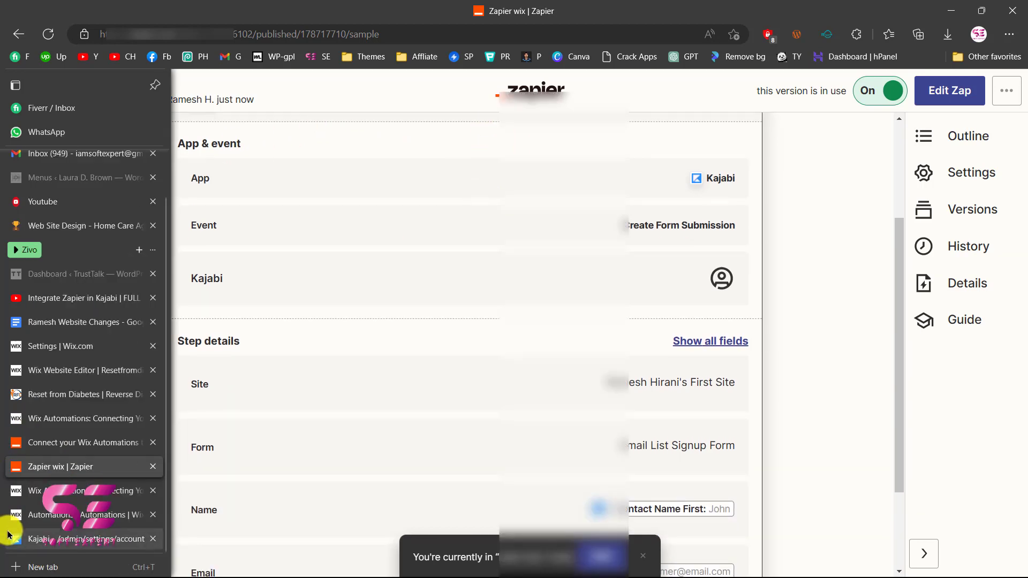
In Kajabi, go to Marketing > Forms and open Email List Signup Form
click(8, 536)
click(142, 363)
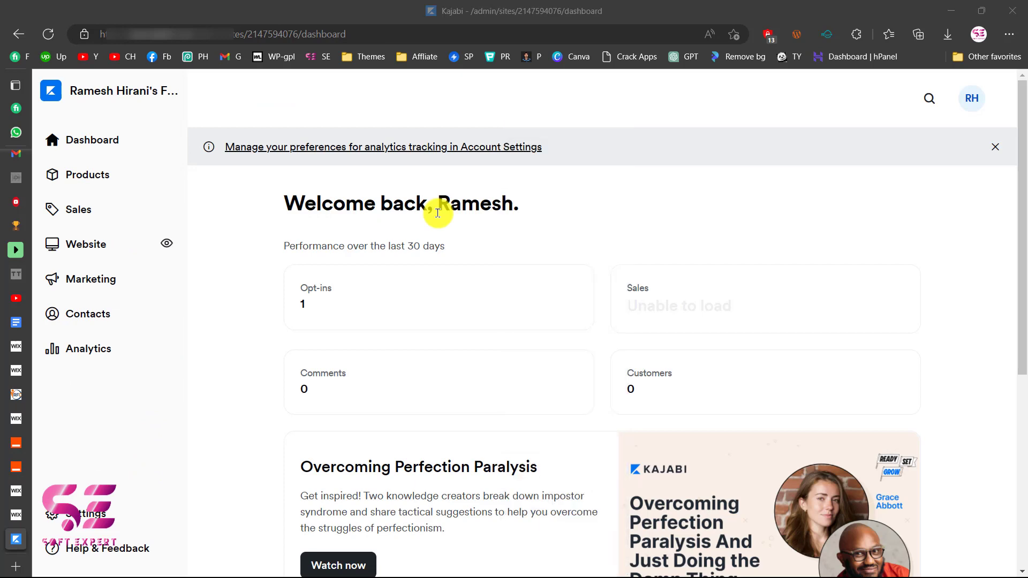
click(87, 292)
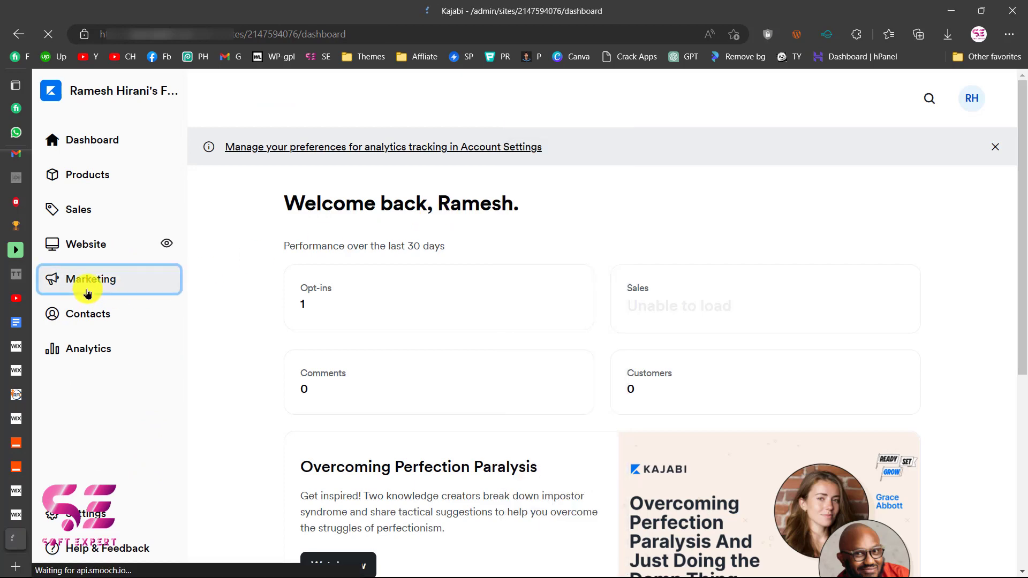
click(99, 430)
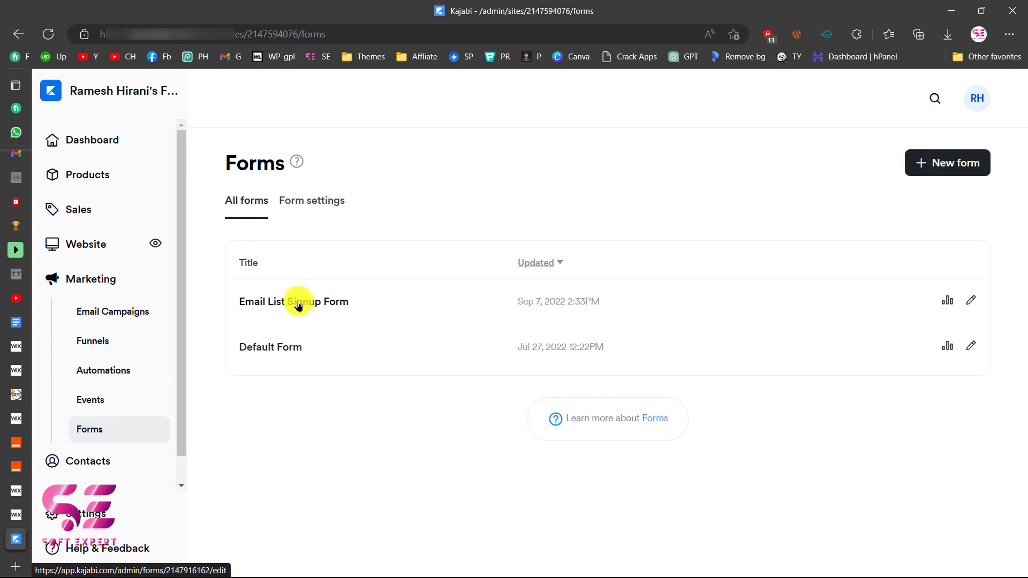
click(328, 303)
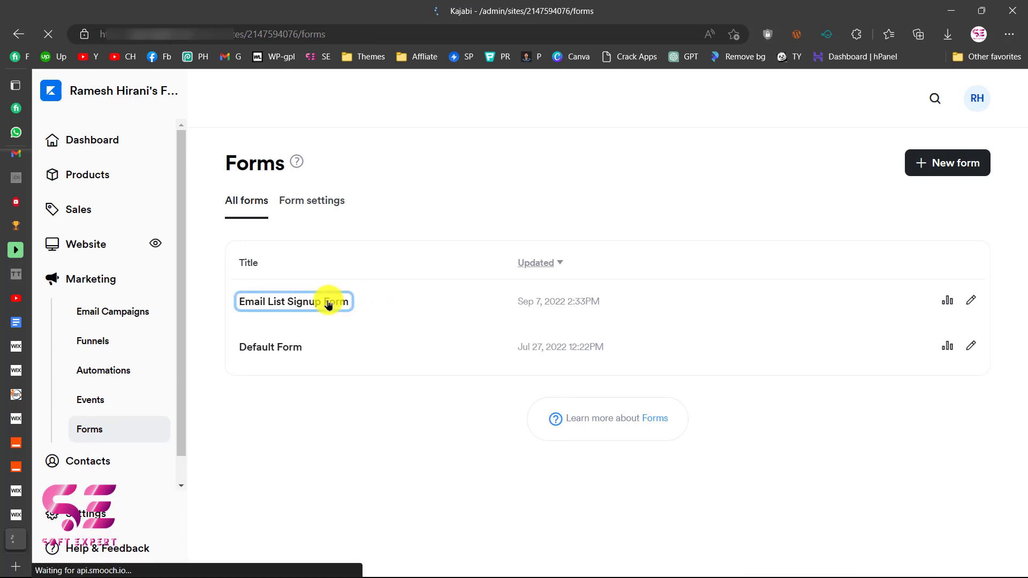
View the form's Submissions tab showing the 1 entry from Jan 10, 2023 4:33AM
scroll(391, 398, down, 6)
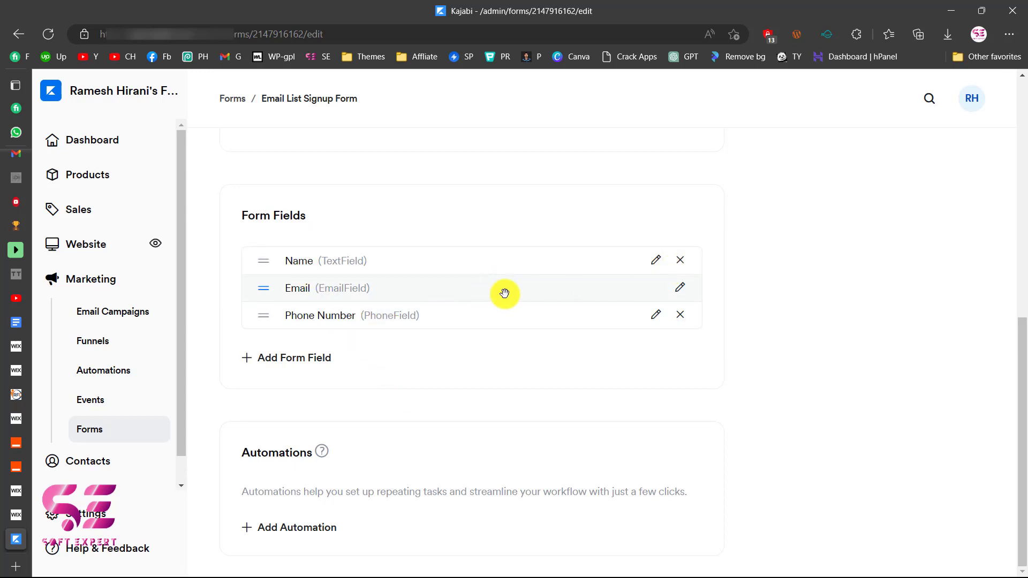
scroll(340, 445, up, 10)
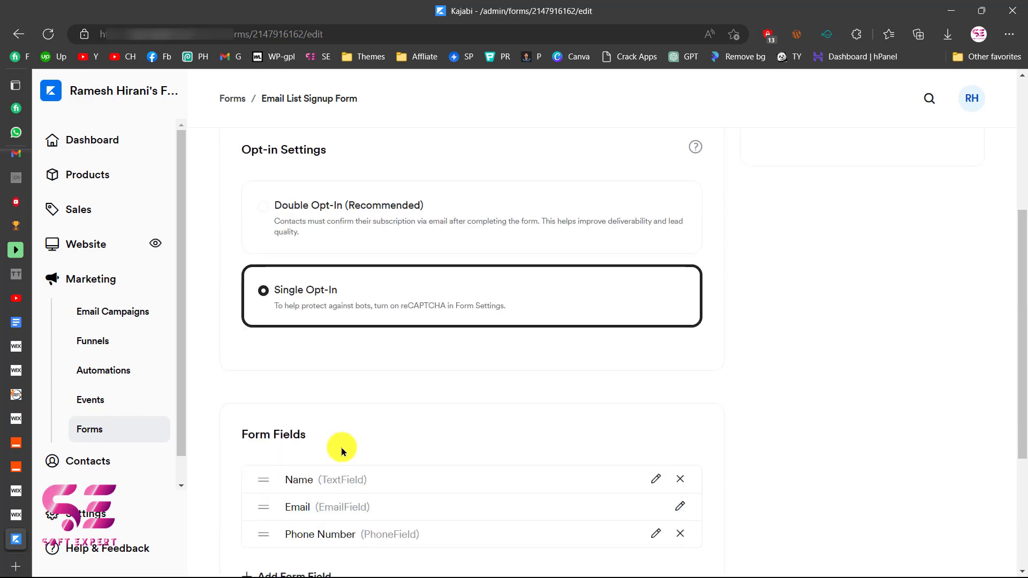
scroll(341, 451, down, 1)
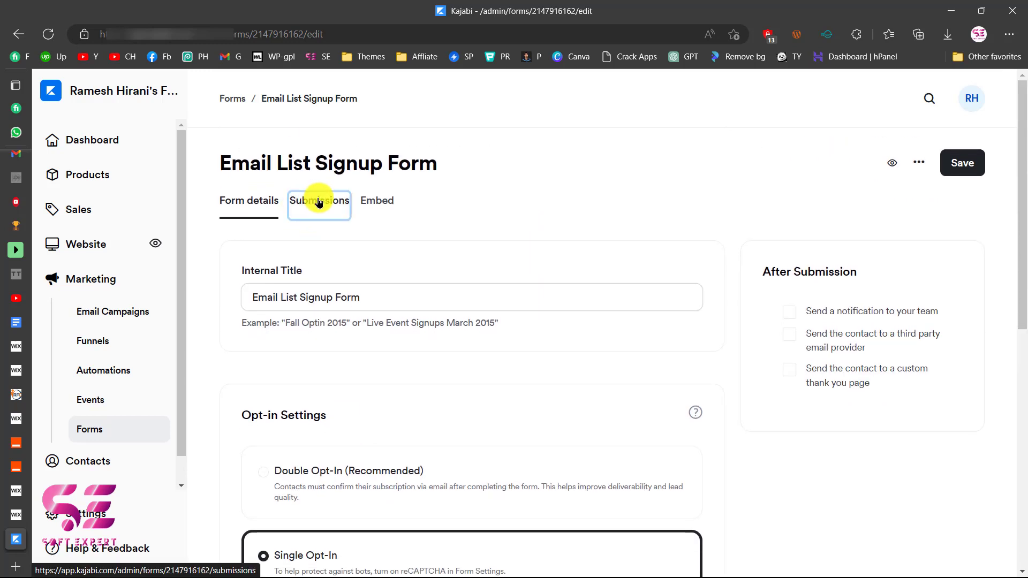
click(319, 201)
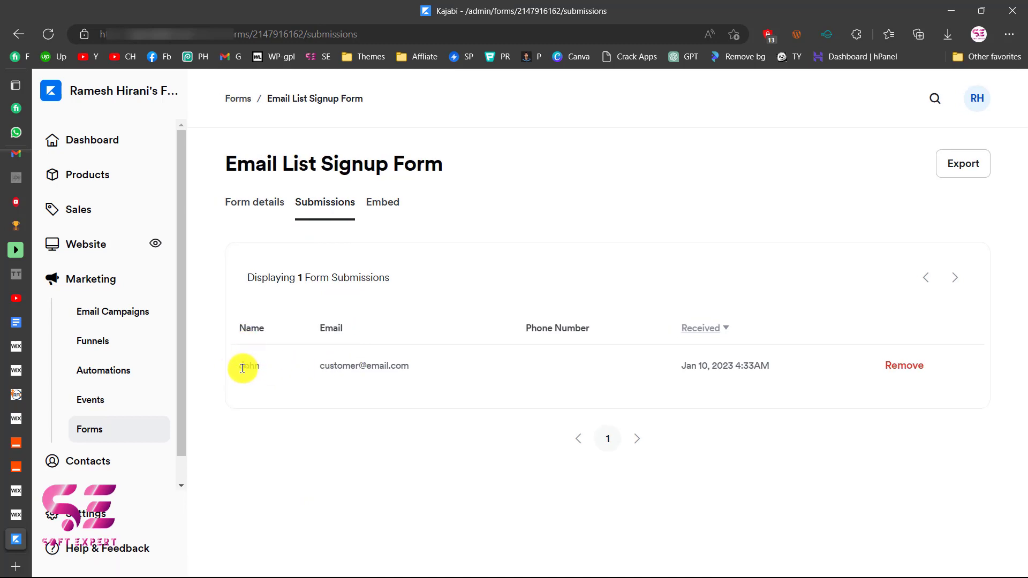
drag(324, 363, 413, 362)
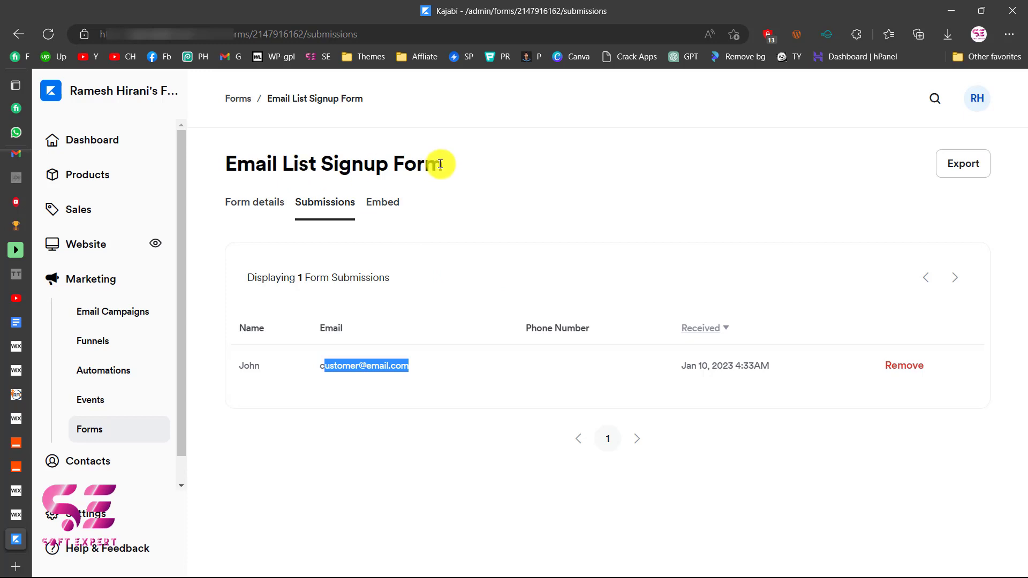
Switch to YouTube and scroll through the Soft Expert channel's Videos page
click(16, 298)
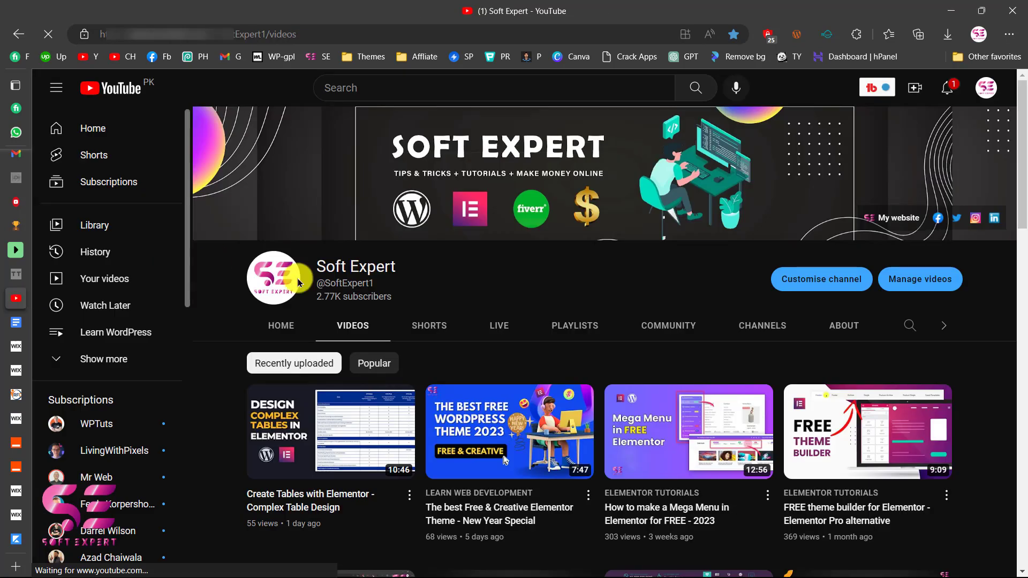
scroll(380, 337, down, 7)
scroll(378, 334, up, 7)
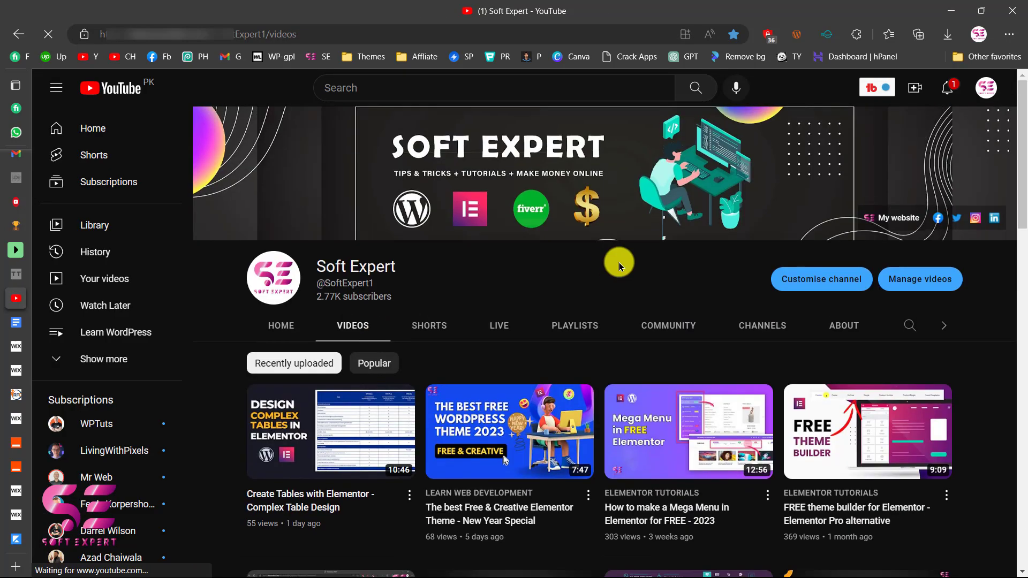
scroll(619, 262, down, 15)
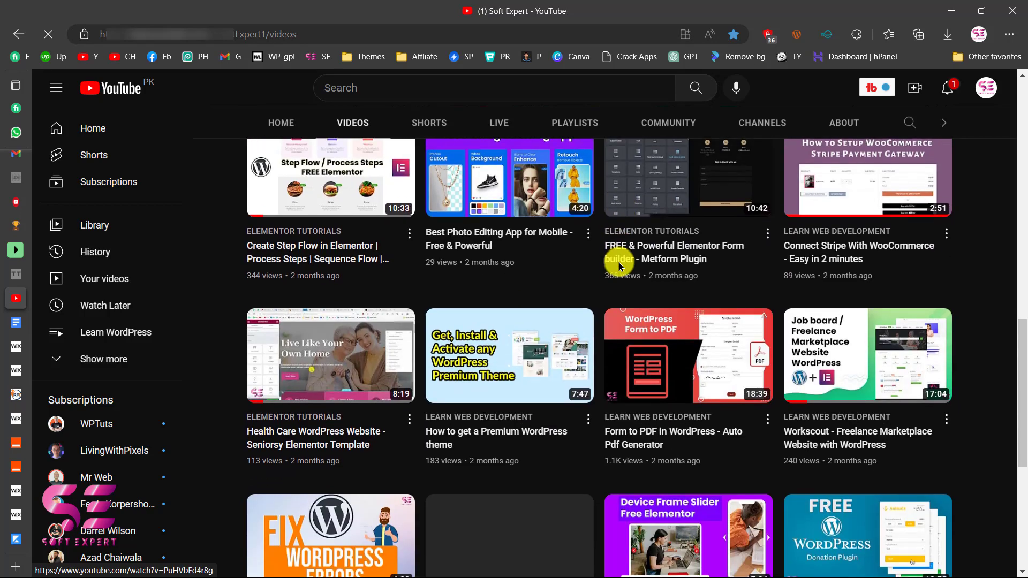